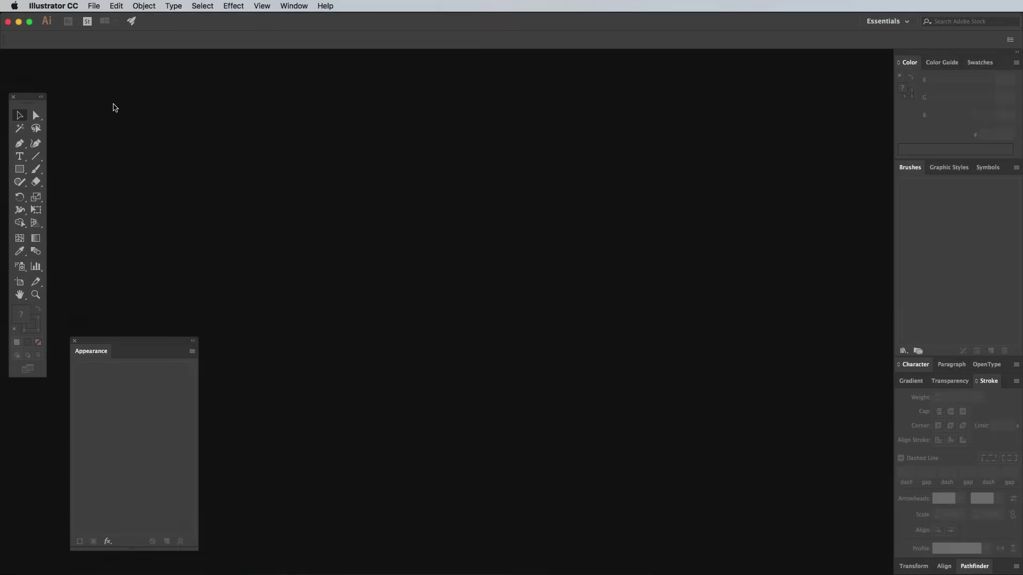
Create a new A4 document measured in pixels with RGB colour mode.
{"action": "left_click", "coordinate": [94, 6]}
{"action": "left_click", "coordinate": [107, 17]}
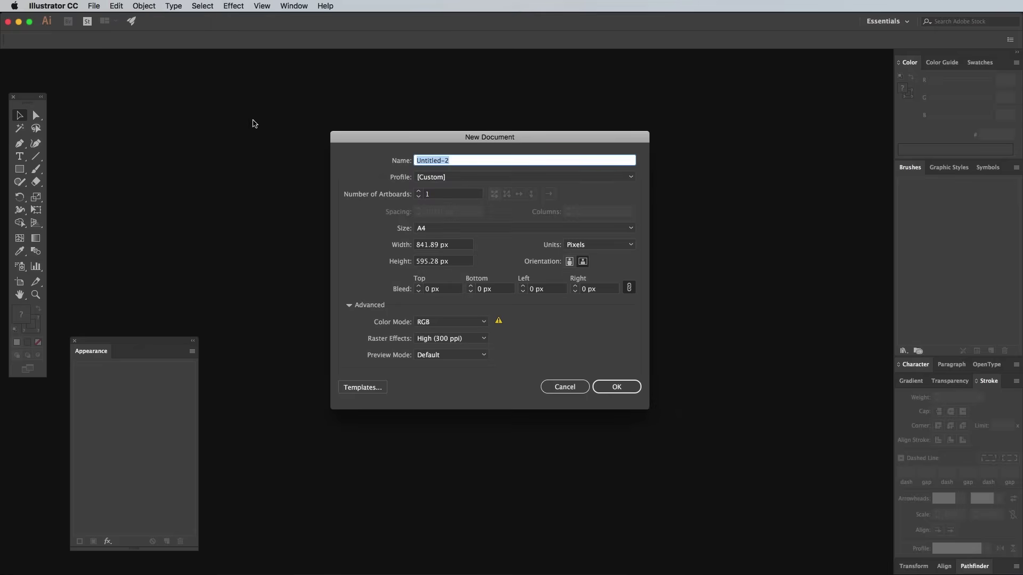
{"action": "left_click", "coordinate": [464, 229]}
{"action": "left_click", "coordinate": [473, 231]}
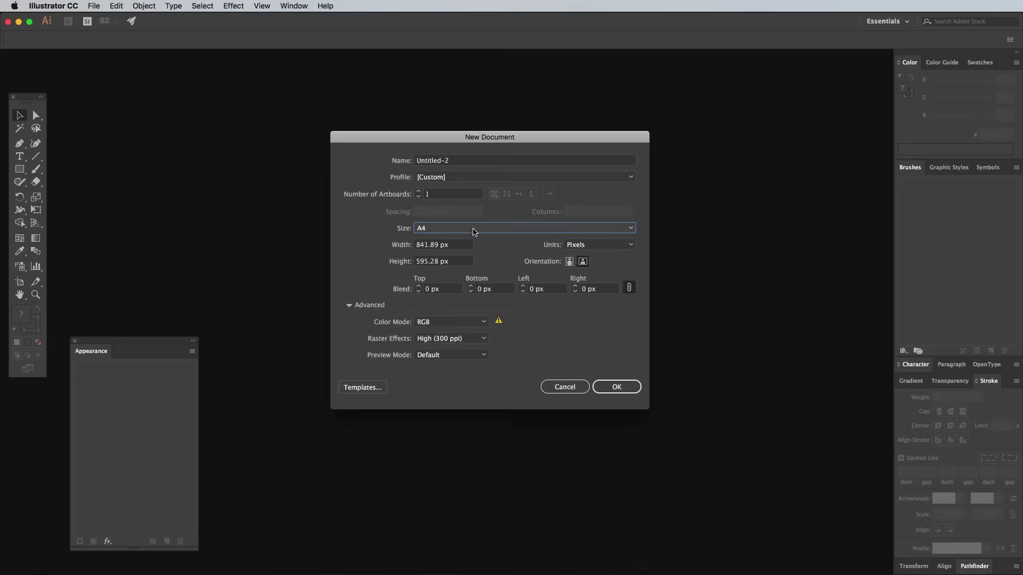
{"action": "left_click", "coordinate": [585, 245]}
{"action": "left_click", "coordinate": [595, 248]}
{"action": "left_click", "coordinate": [438, 325]}
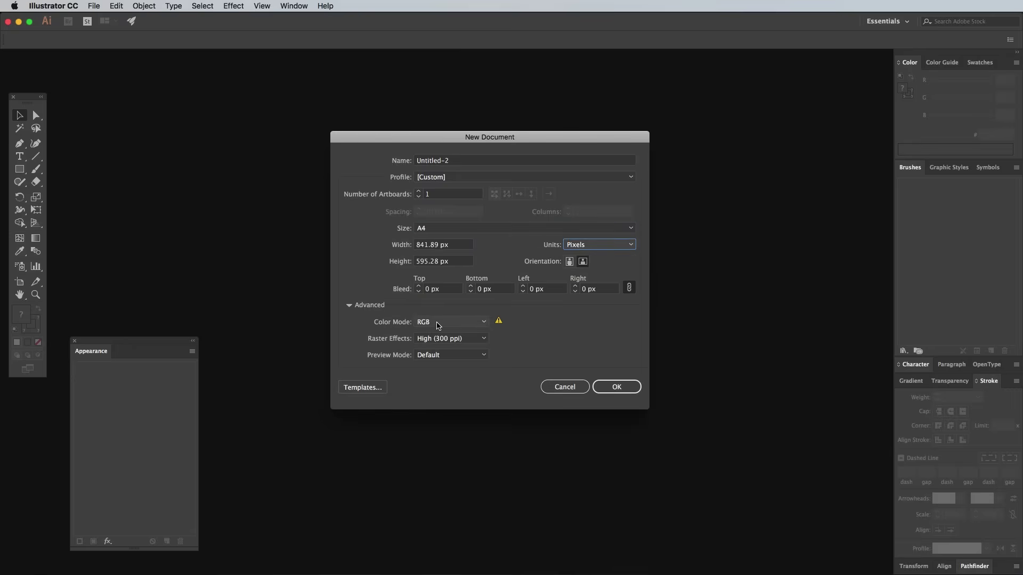
{"action": "left_click", "coordinate": [445, 326]}
{"action": "left_click", "coordinate": [614, 386]}
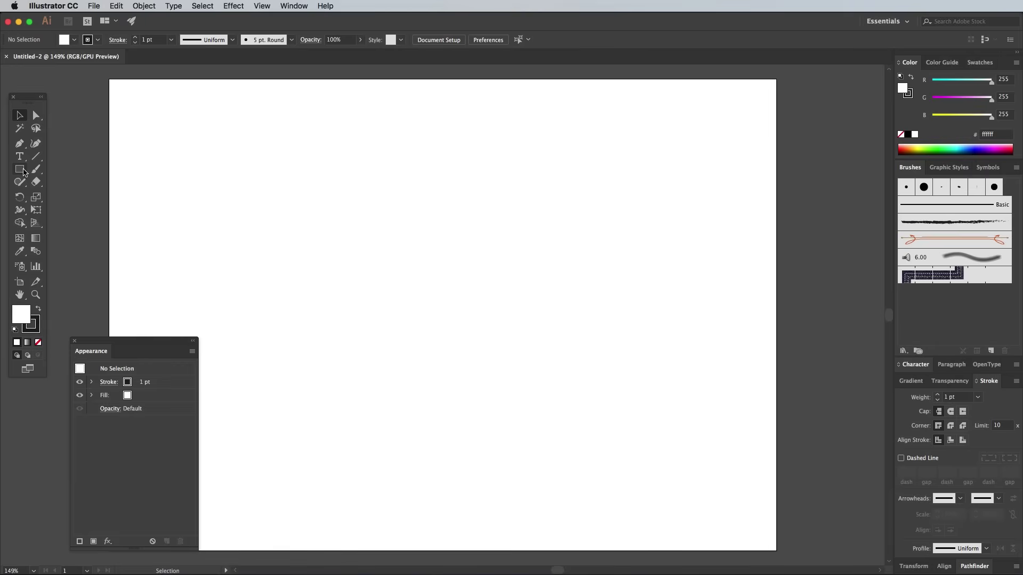
Draw a rectangle covering the whole artboard and give it no stroke.
{"action": "left_click", "coordinate": [19, 169]}
{"action": "left_click_drag", "start_coordinate": [109, 79], "coordinate": [777, 551]}
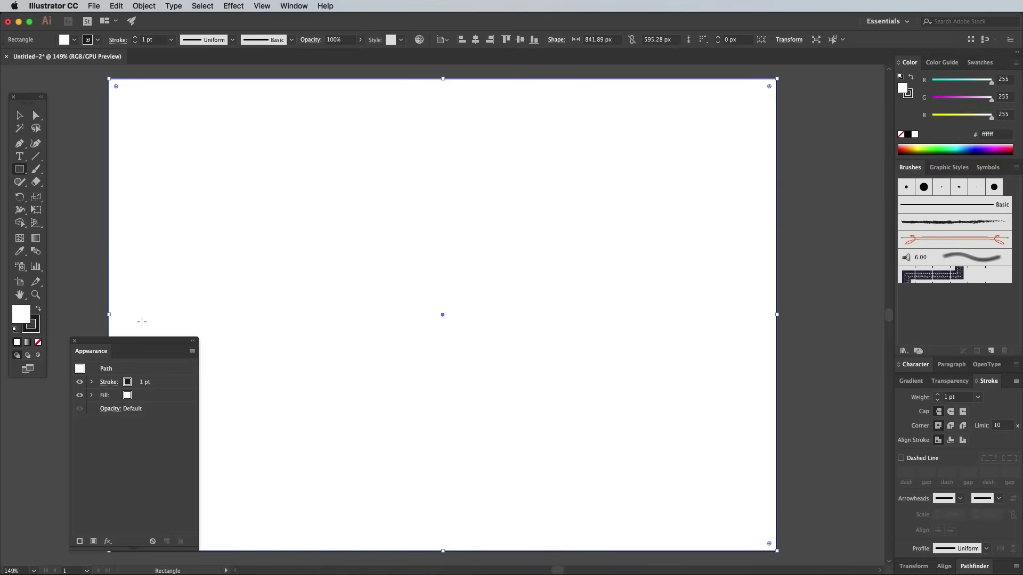
{"action": "left_click", "coordinate": [35, 327]}
{"action": "left_click", "coordinate": [37, 343]}
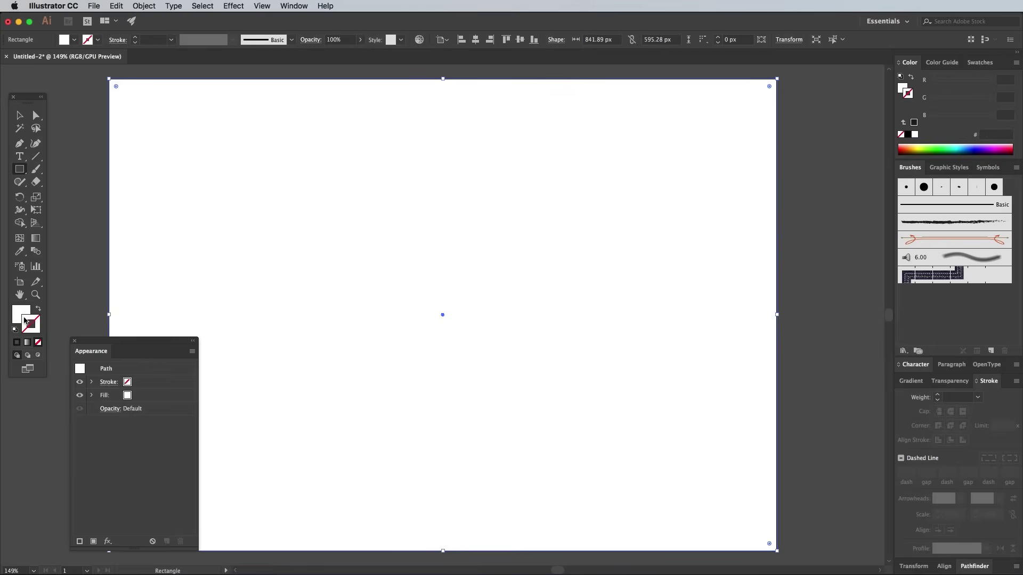
Fill the rectangle with light blue RGB 130/205/255.
{"action": "double_click", "coordinate": [21, 312]}
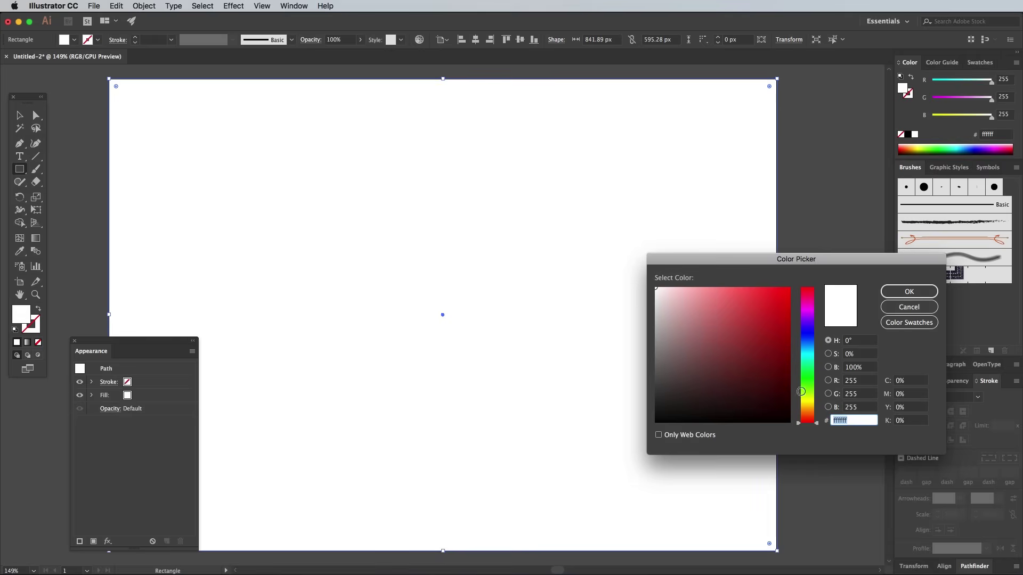
{"action": "double_click", "coordinate": [851, 381]}
{"action": "type", "text": "130"}
{"action": "key", "text": "Tab"}
{"action": "type", "text": "2"}
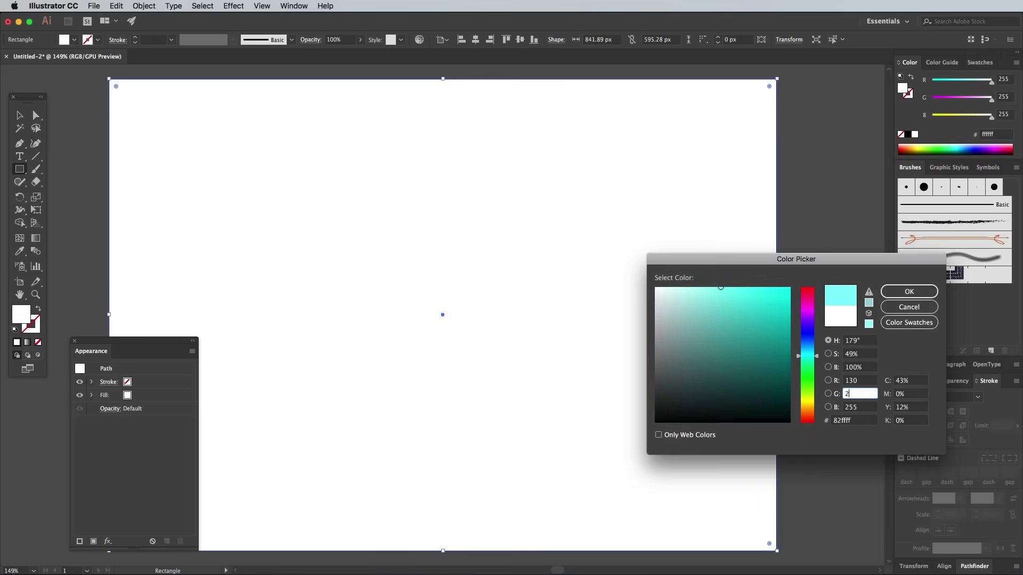
{"action": "type", "text": "05"}
{"action": "key", "text": "Tab"}
{"action": "type", "text": "25"}
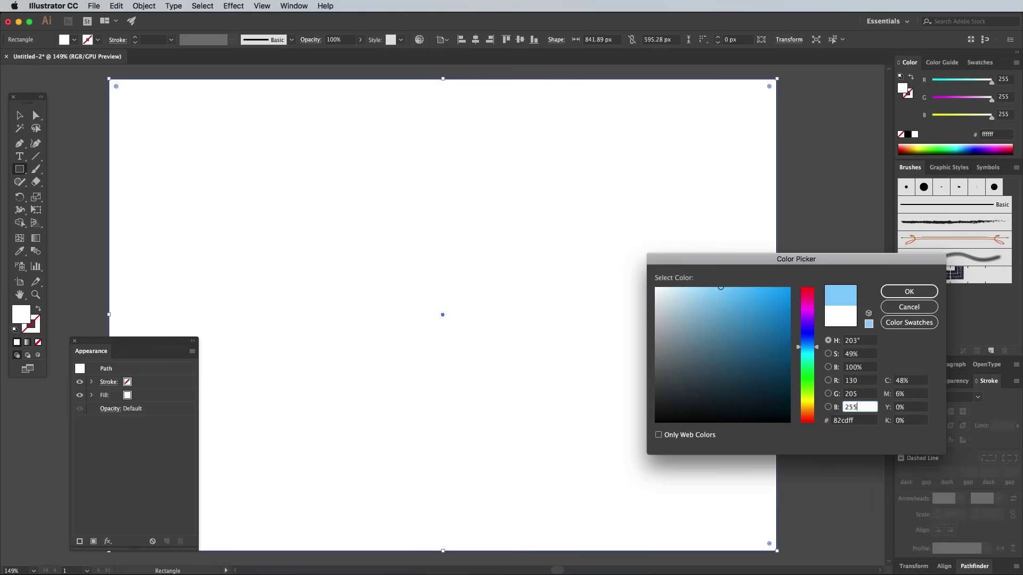
{"action": "type", "text": "5"}
{"action": "key", "text": "Return"}
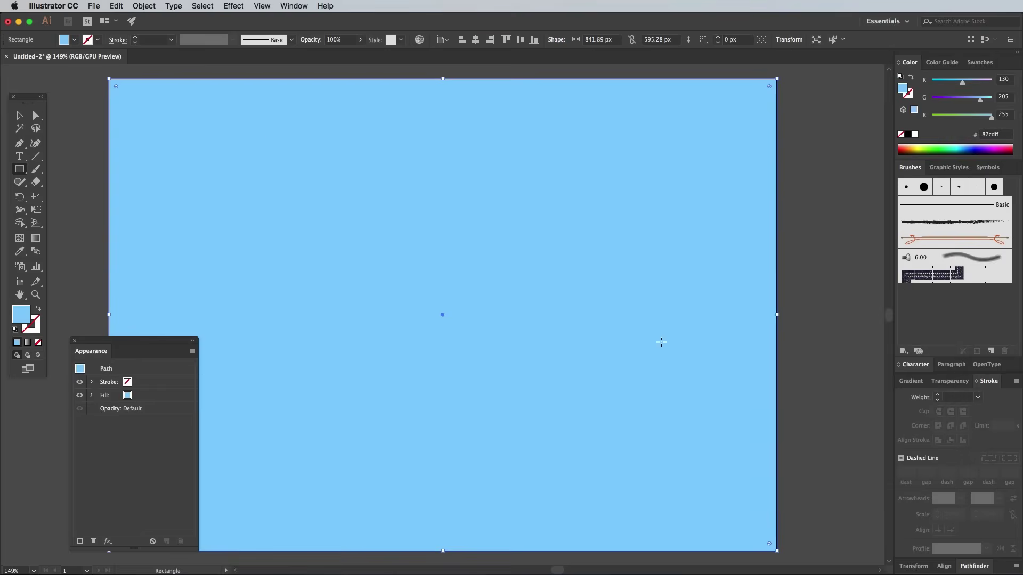
Lock the blue background rectangle with Object > Lock > Selection.
{"action": "left_click", "coordinate": [144, 6]}
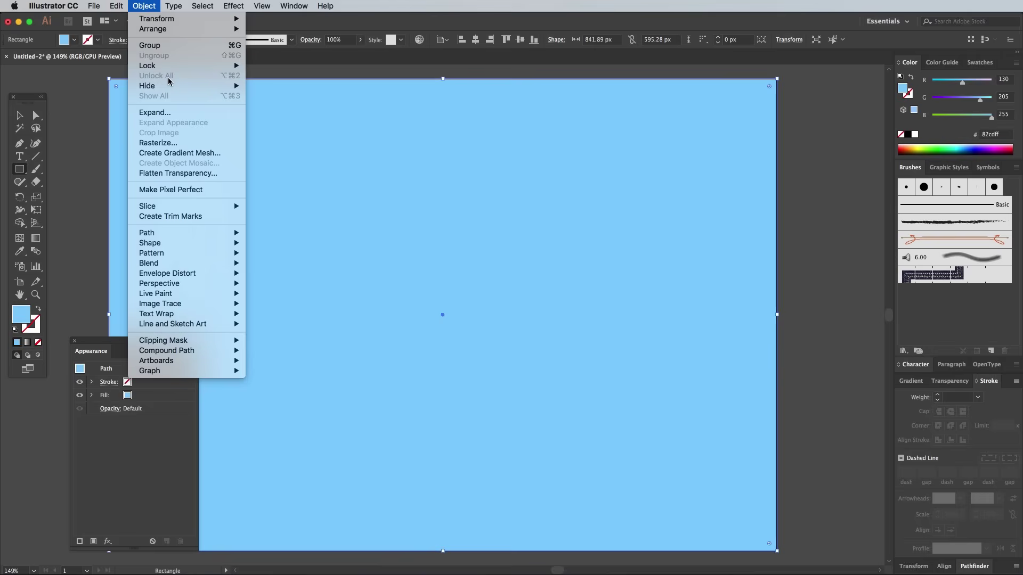
{"action": "mouse_move", "coordinate": [234, 64]}
{"action": "left_click", "coordinate": [268, 66]}
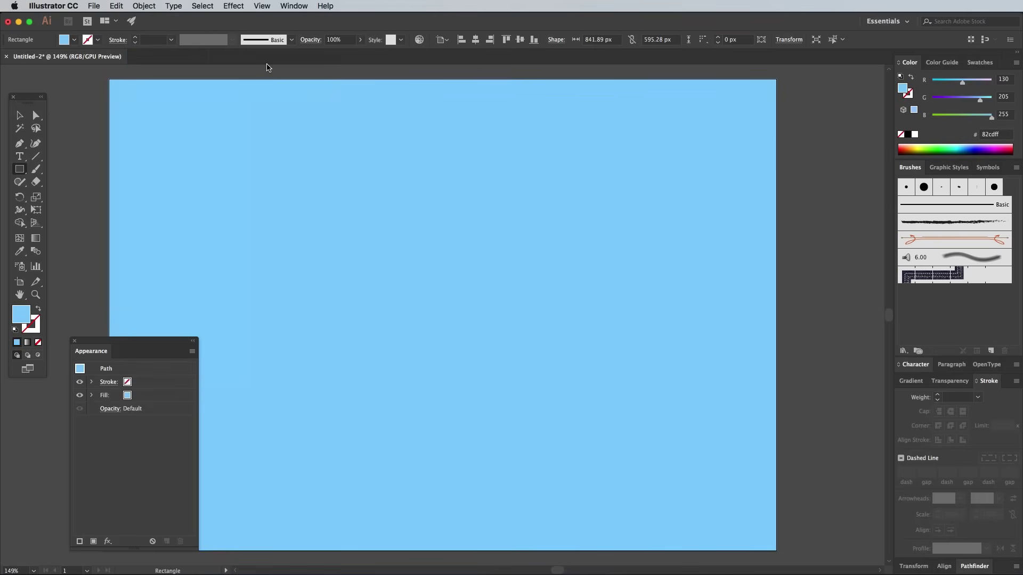
Draw a large central rectangle filled with cream RGB 255/250/235.
{"action": "left_click_drag", "start_coordinate": [279, 155], "coordinate": [633, 485]}
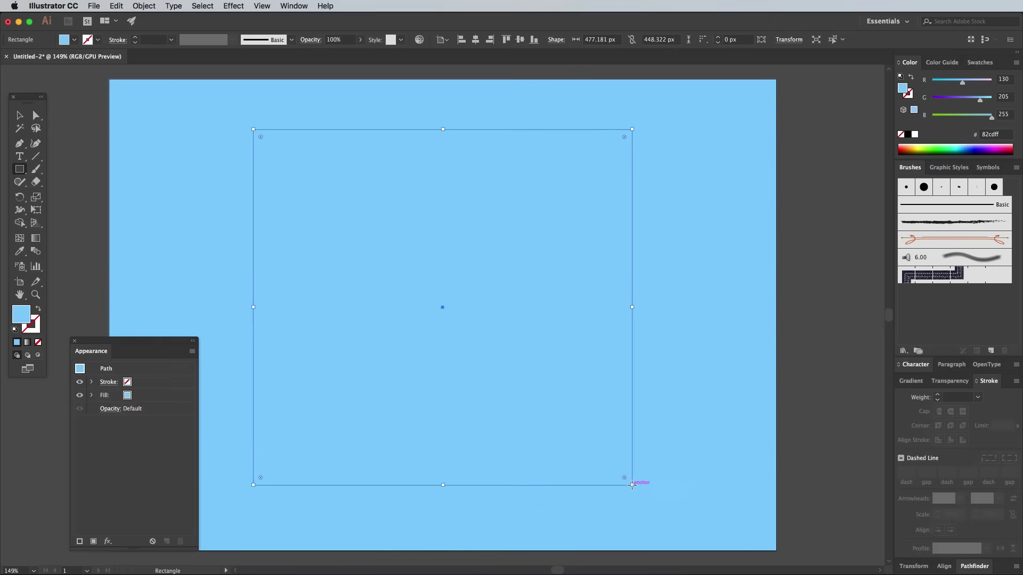
{"action": "double_click", "coordinate": [21, 314]}
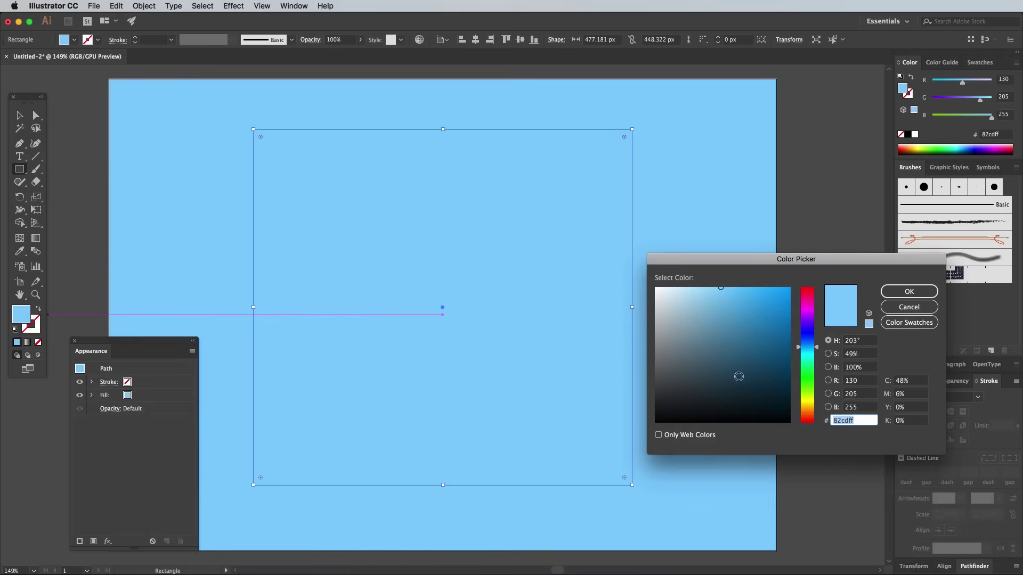
{"action": "double_click", "coordinate": [851, 380]}
{"action": "type", "text": "255"}
{"action": "key", "text": "Tab"}
{"action": "type", "text": "25"}
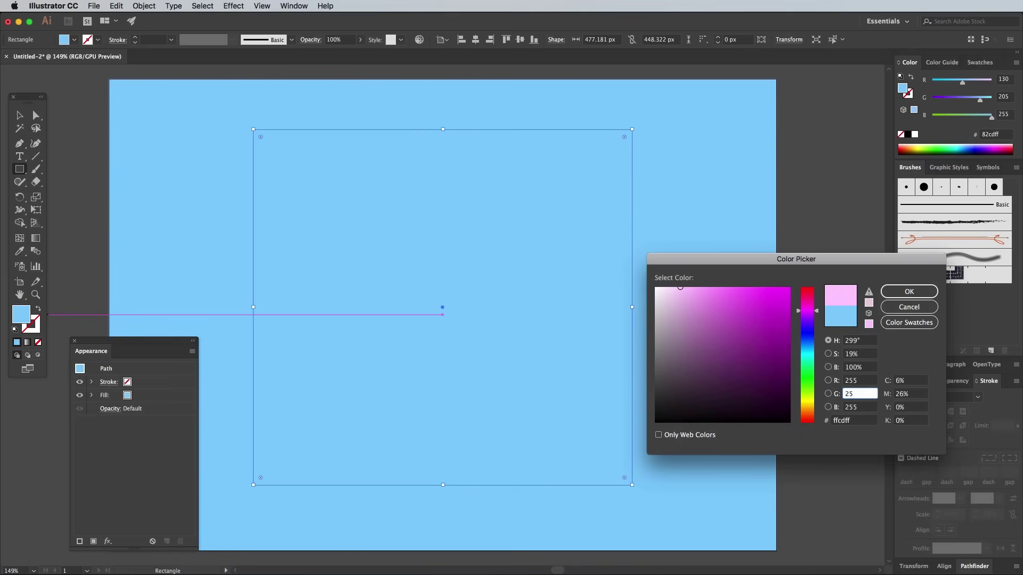
{"action": "type", "text": "0"}
{"action": "key", "text": "Tab"}
{"action": "type", "text": "235"}
{"action": "key", "text": "Tab"}
{"action": "left_click", "coordinate": [900, 293]}
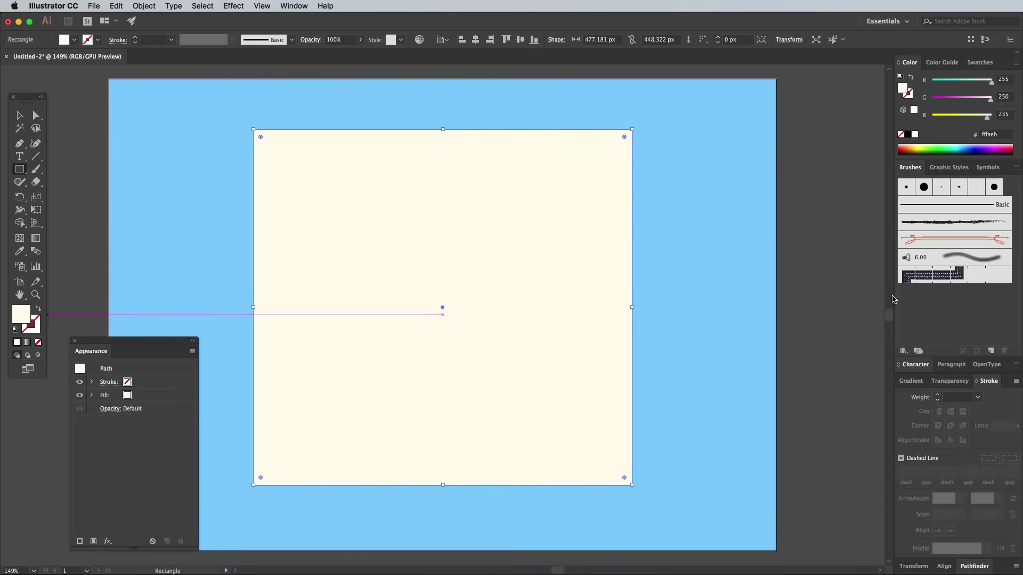
Apply a Round Corners effect with radius 90 to the cream panel.
{"action": "left_click", "coordinate": [229, 5]}
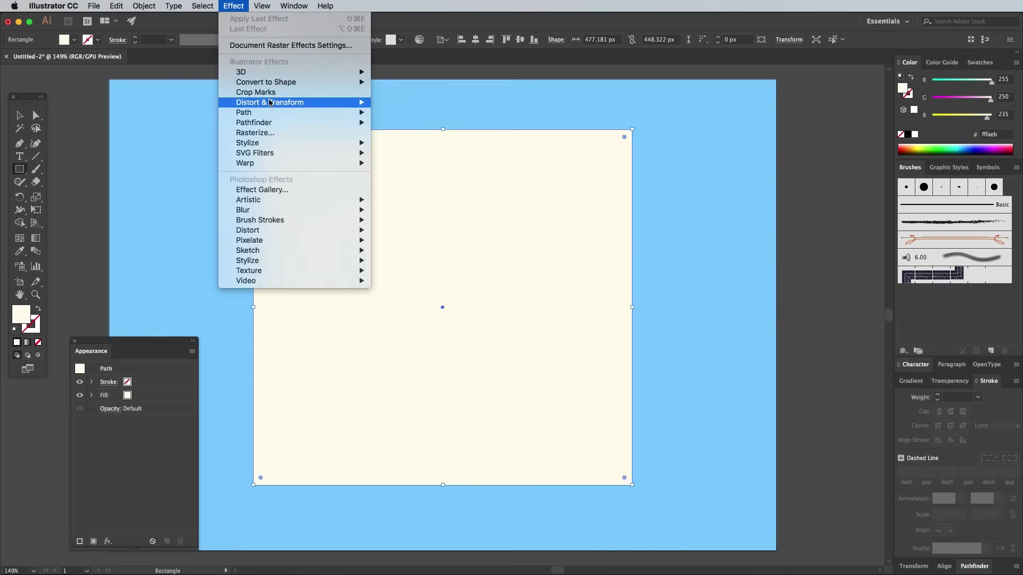
{"action": "mouse_move", "coordinate": [285, 144]}
{"action": "left_click", "coordinate": [396, 184]}
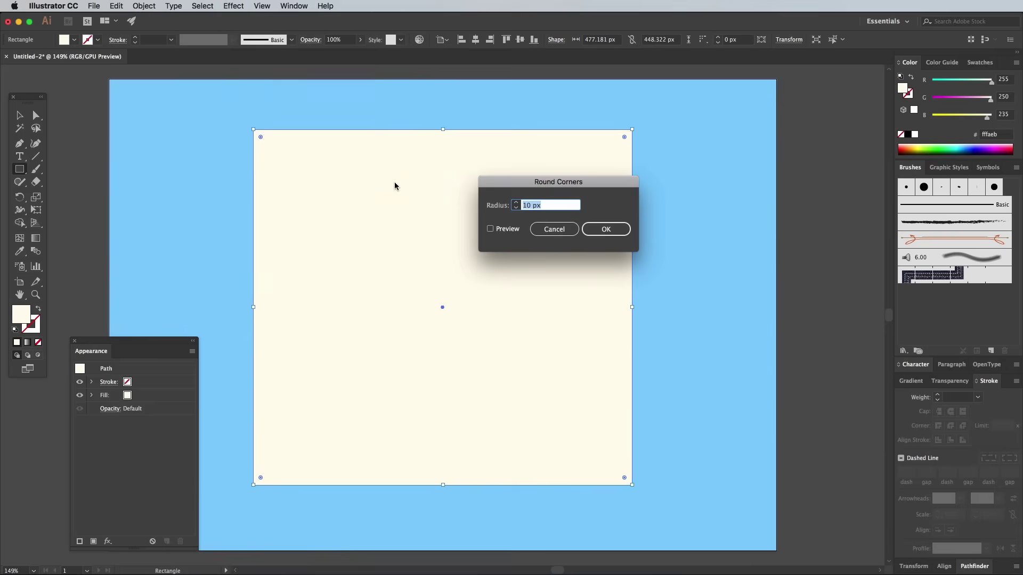
{"action": "type", "text": "90"}
{"action": "key", "text": "Return"}
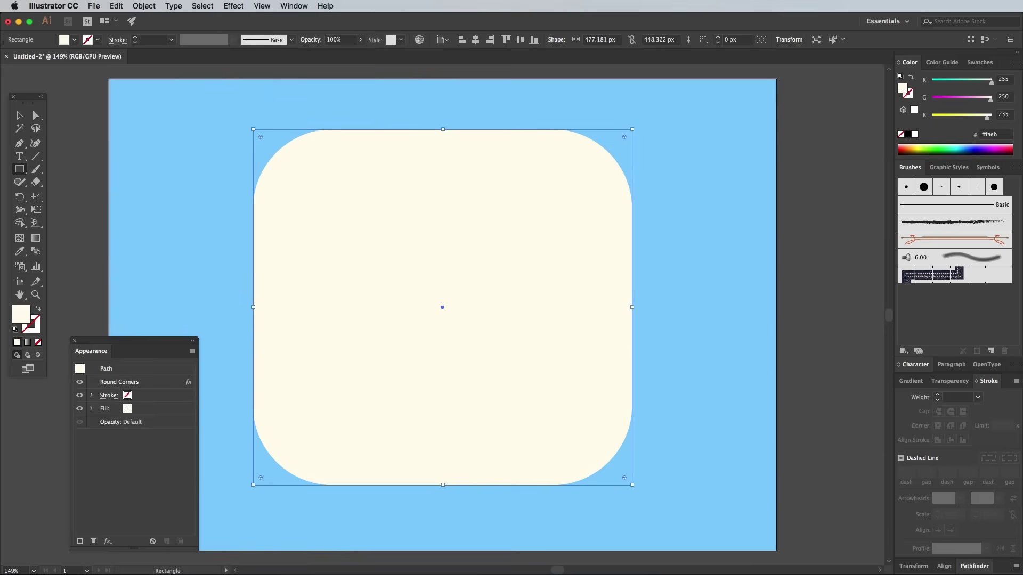
Nudge the panel's top-right corner point up and to the right.
{"action": "left_click", "coordinate": [36, 115]}
{"action": "left_click", "coordinate": [145, 129]}
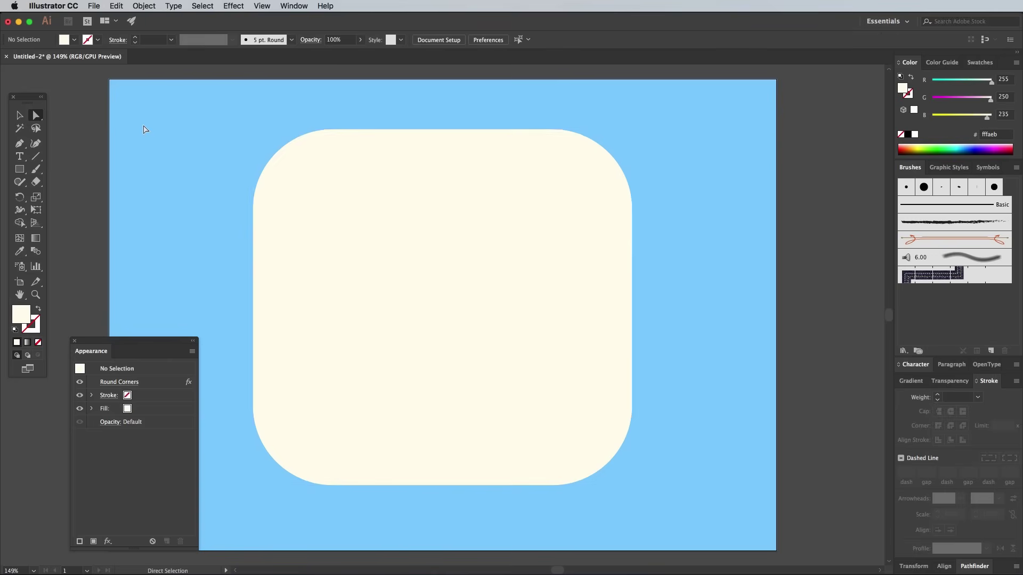
{"action": "left_click", "coordinate": [632, 131]}
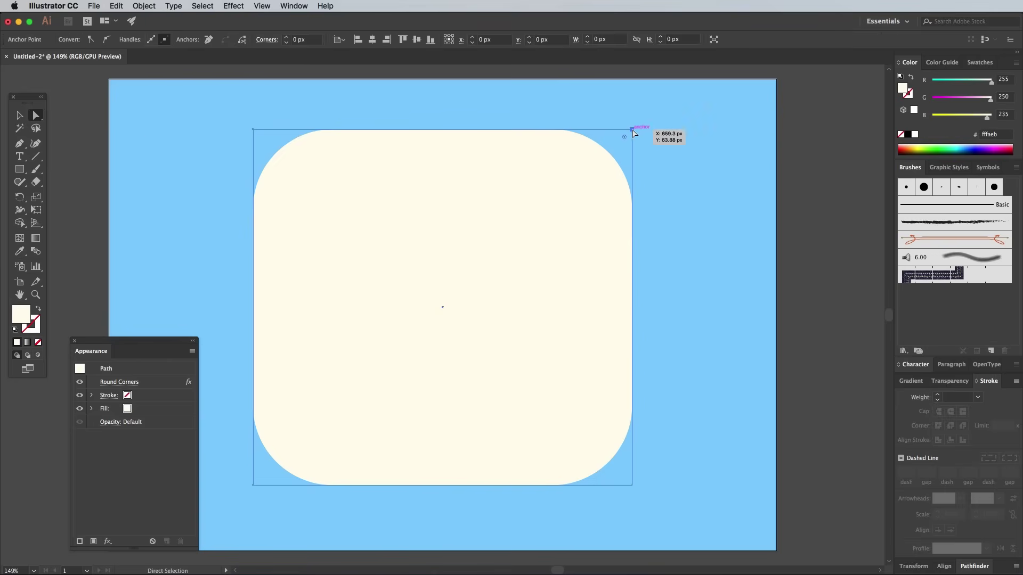
{"action": "key", "text": "shift+Up"}
{"action": "key", "text": "shift+Right"}
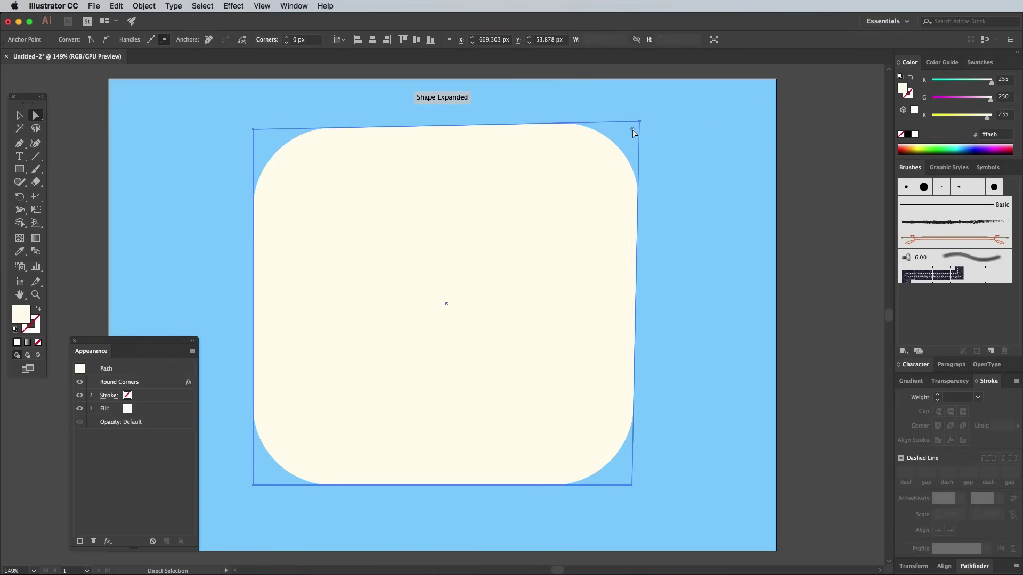
Nudge the bottom-right corner down-right and the bottom-left corner down-left.
{"action": "left_click", "coordinate": [633, 485]}
{"action": "key", "text": "shift+Down"}
{"action": "key", "text": "shift+Right"}
{"action": "key", "text": "shift+Down"}
{"action": "key", "text": "shift+Right"}
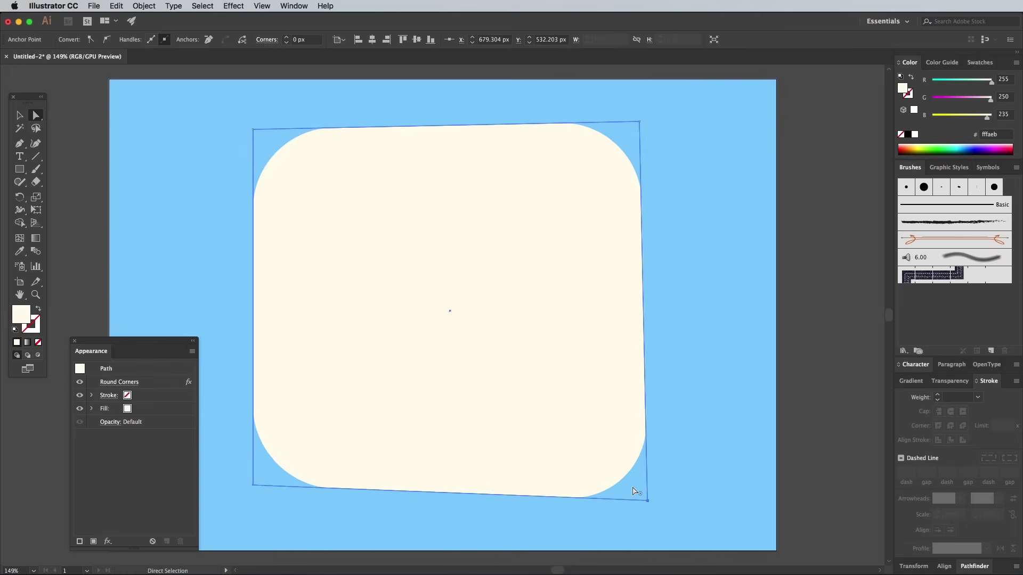
{"action": "left_click", "coordinate": [253, 486]}
{"action": "key", "text": "shift+Left"}
{"action": "key", "text": "shift+Down"}
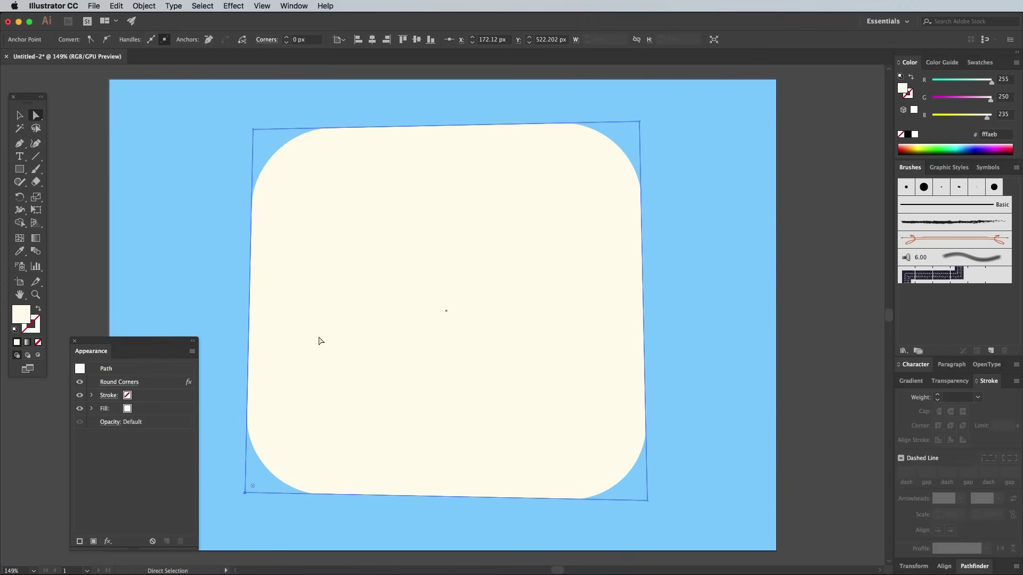
{"action": "left_click", "coordinate": [19, 115]}
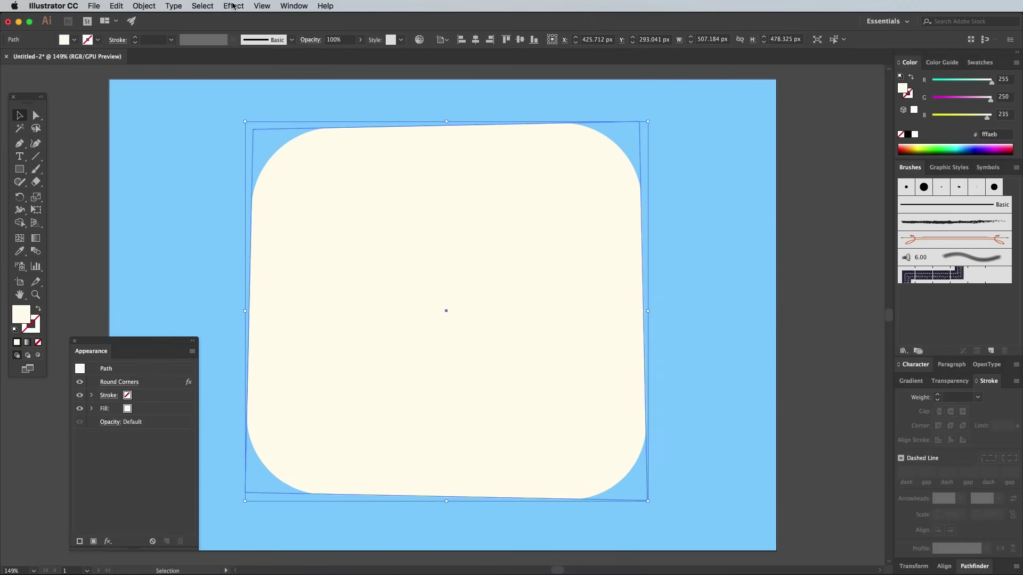
Create a 10 px offset path around the cream panel.
{"action": "left_click", "coordinate": [144, 6]}
{"action": "mouse_move", "coordinate": [179, 233]}
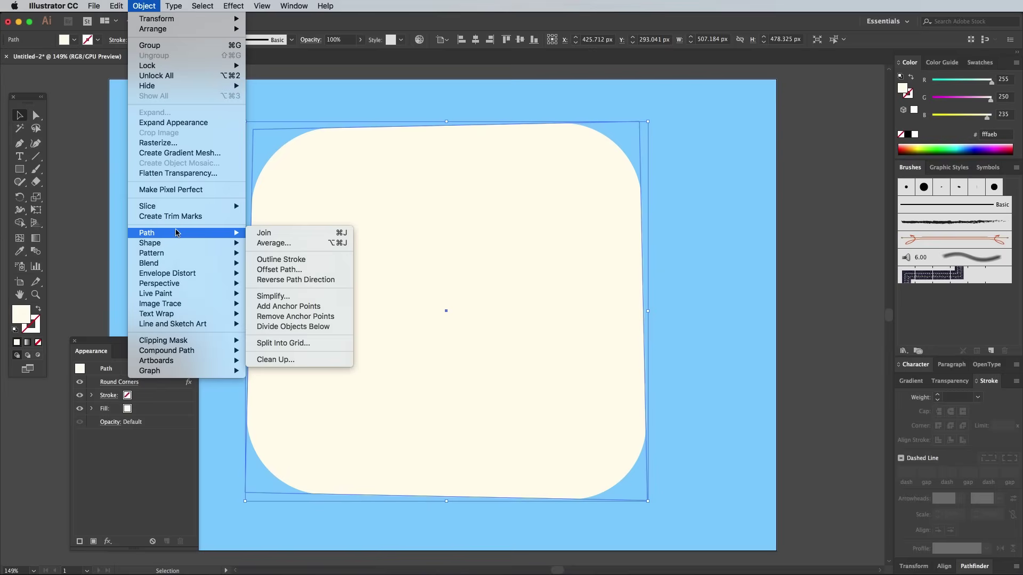
{"action": "left_click", "coordinate": [269, 270]}
{"action": "key", "text": "Return"}
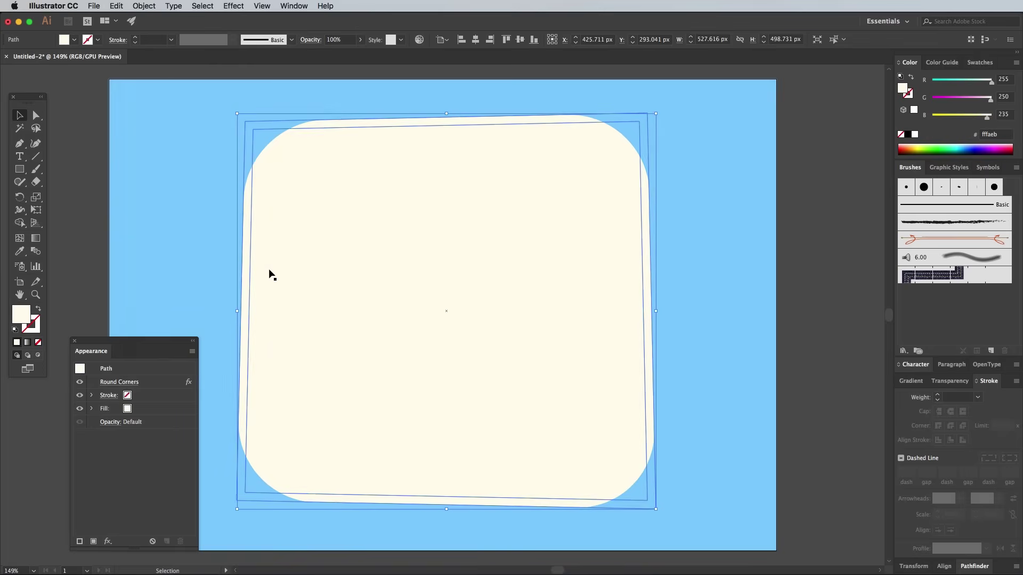
Make the offset copy a white 8 pt outline and slightly enlarge its corner radius.
{"action": "left_click", "coordinate": [38, 309]}
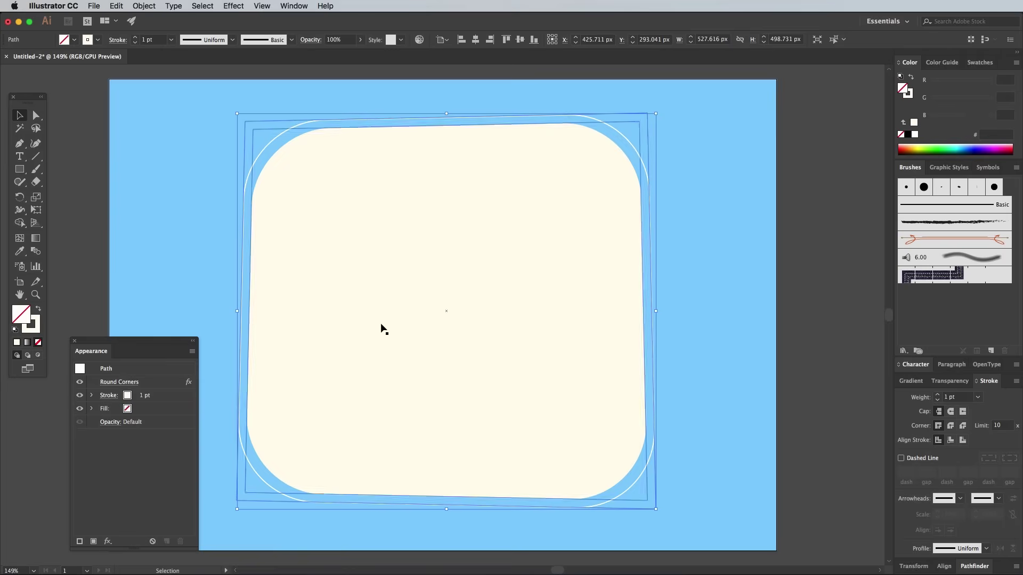
{"action": "left_click", "coordinate": [938, 395]}
{"action": "left_click", "coordinate": [938, 395]}
{"action": "left_click", "coordinate": [937, 395]}
{"action": "left_click", "coordinate": [938, 395]}
{"action": "left_click", "coordinate": [937, 395]}
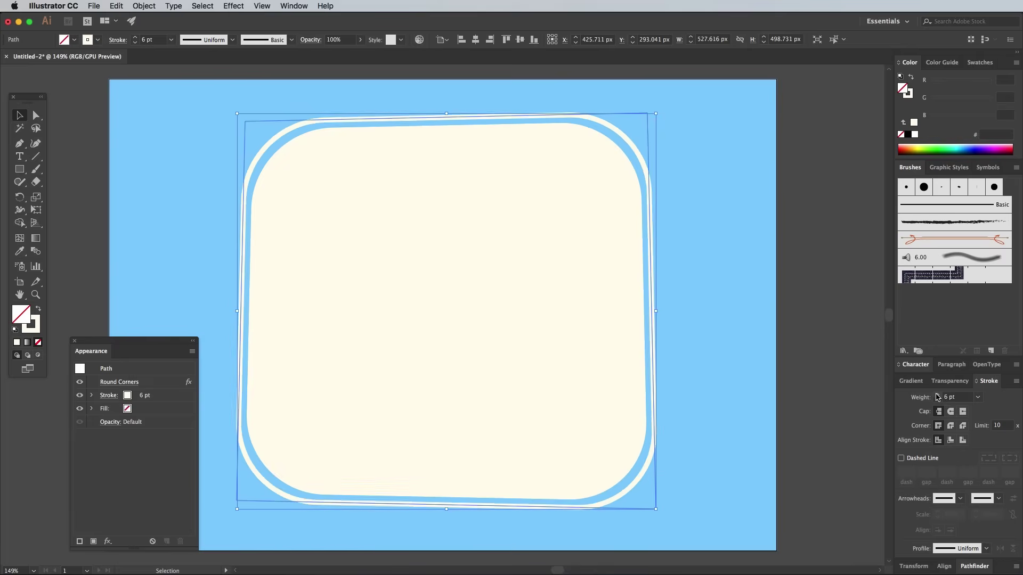
{"action": "left_click", "coordinate": [938, 396]}
{"action": "left_click", "coordinate": [938, 396]}
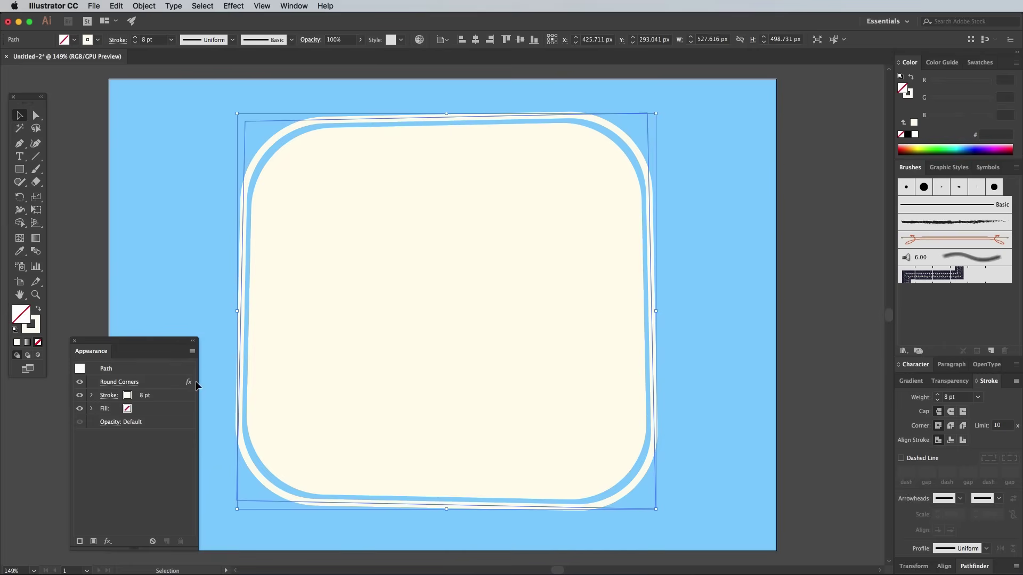
{"action": "left_click", "coordinate": [136, 384]}
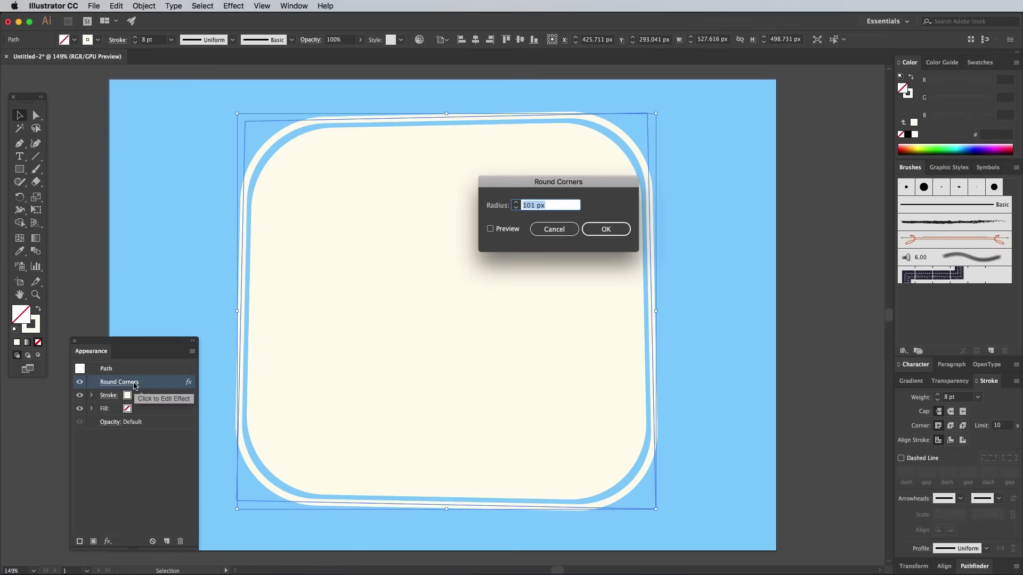
{"action": "key", "text": "Return"}
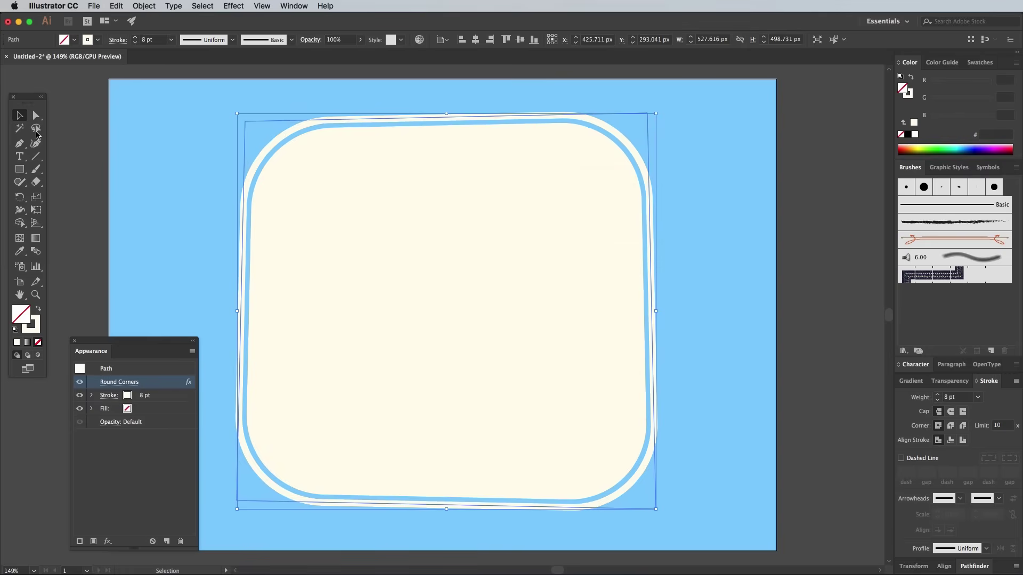
Select all the artwork, nudge it up and right, and lock it.
{"action": "key", "text": "super+a"}
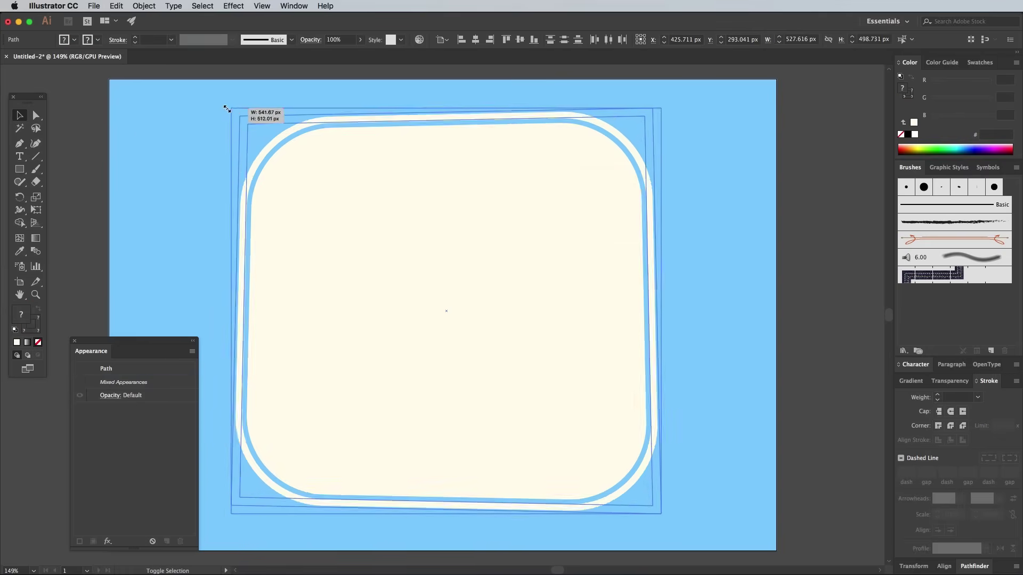
{"action": "key", "text": "Up"}
{"action": "key", "text": "Up"}
{"action": "key", "text": "Right"}
{"action": "key", "text": "Right"}
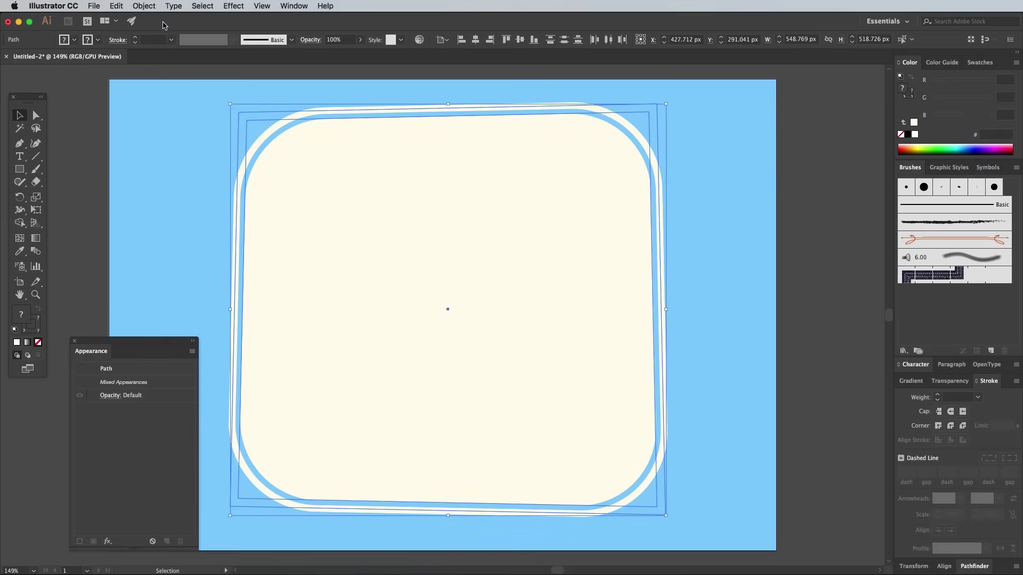
{"action": "left_click", "coordinate": [143, 6]}
{"action": "mouse_move", "coordinate": [212, 62]}
{"action": "left_click", "coordinate": [264, 65]}
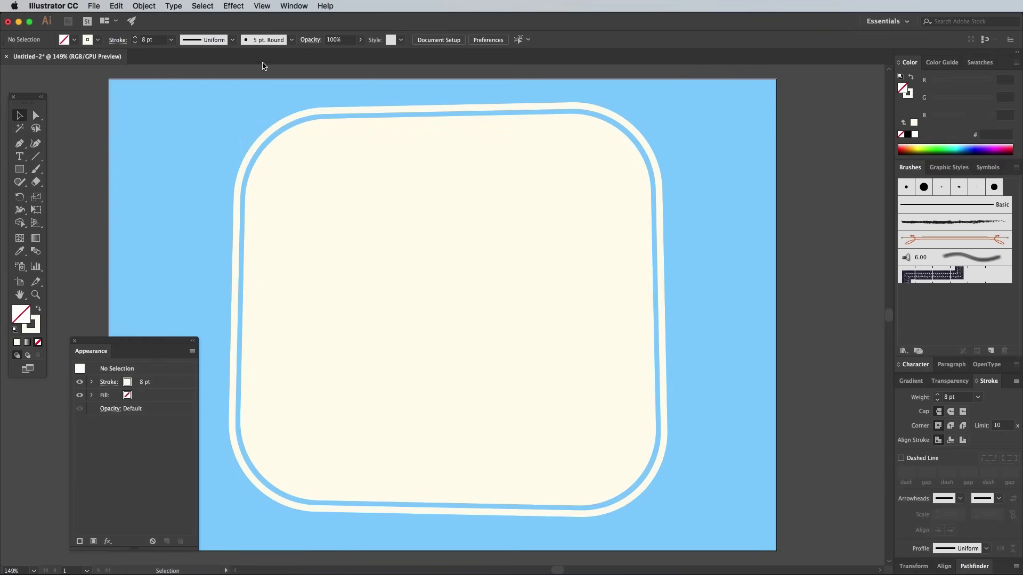
Type 'Come in' on the sign and set it in SignPainter HouseScript.
{"action": "key", "text": "t"}
{"action": "left_click", "coordinate": [363, 240]}
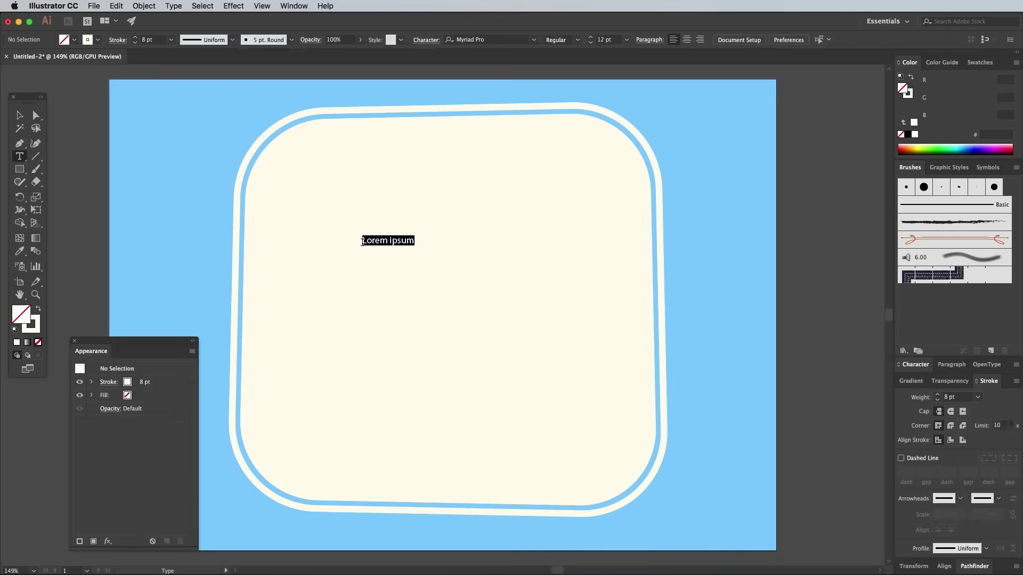
{"action": "type", "text": "Come in"}
{"action": "key", "text": "super+a"}
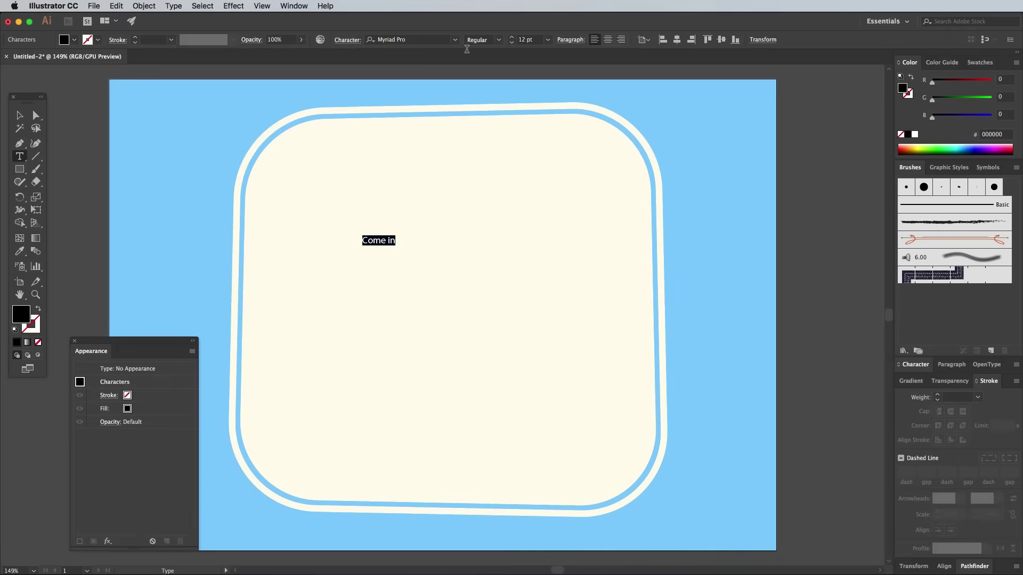
{"action": "left_click", "coordinate": [413, 40]}
{"action": "type", "text": "sign"}
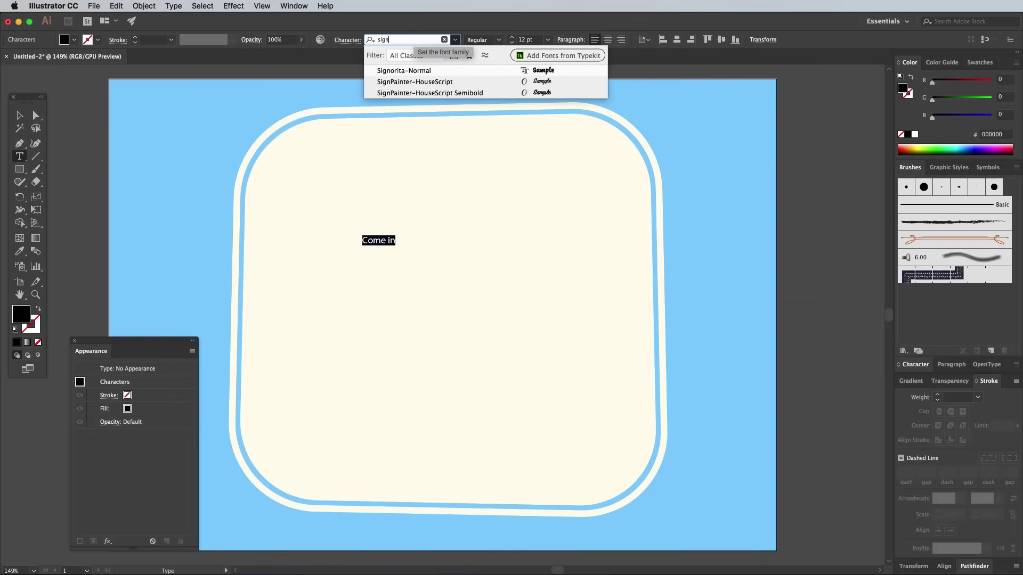
{"action": "left_click", "coordinate": [429, 92]}
Enlarge 'Come in' to about 168 pt and move it up into place.
{"action": "key", "text": "Escape"}
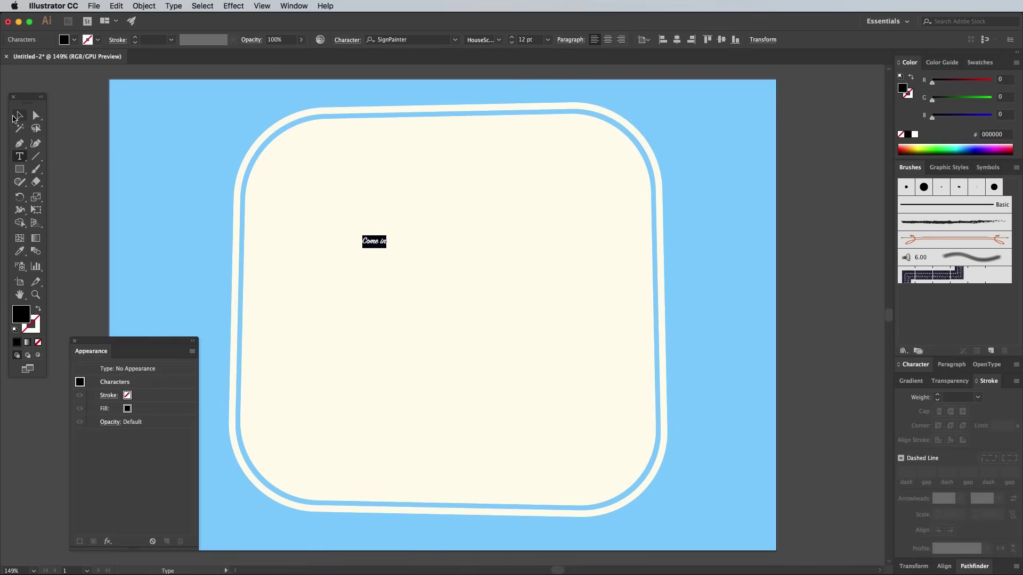
{"action": "left_click_drag", "start_coordinate": [387, 246], "coordinate": [618, 327]}
{"action": "left_click_drag", "start_coordinate": [461, 235], "coordinate": [521, 216]}
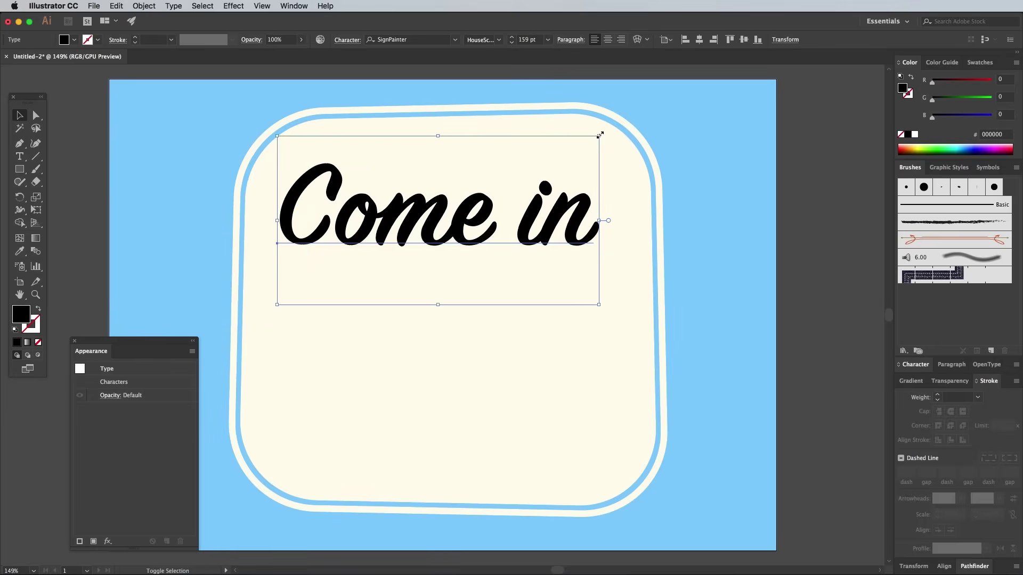
{"action": "left_click_drag", "start_coordinate": [599, 136], "coordinate": [612, 133]}
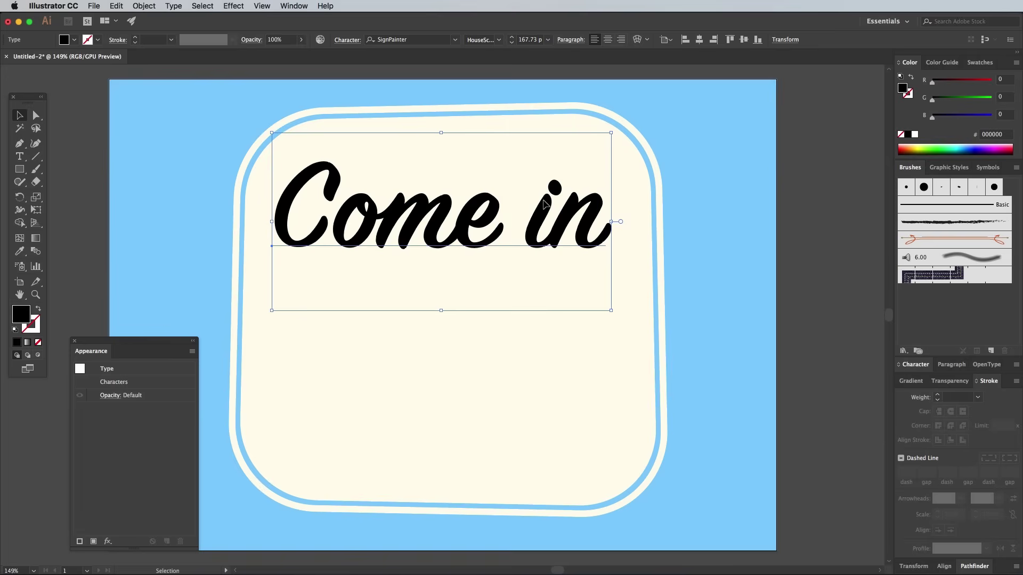
{"action": "left_click", "coordinate": [144, 6]}
Shear 'Come in' by -10° on the vertical axis so it slants upward.
{"action": "mouse_move", "coordinate": [148, 20]}
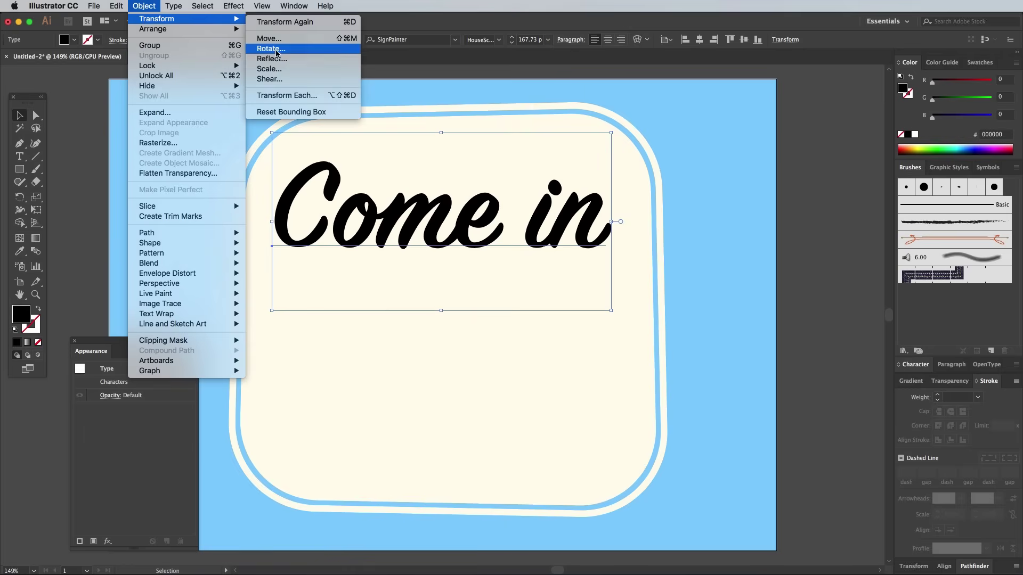
{"action": "left_click", "coordinate": [268, 79]}
{"action": "left_click", "coordinate": [344, 328]}
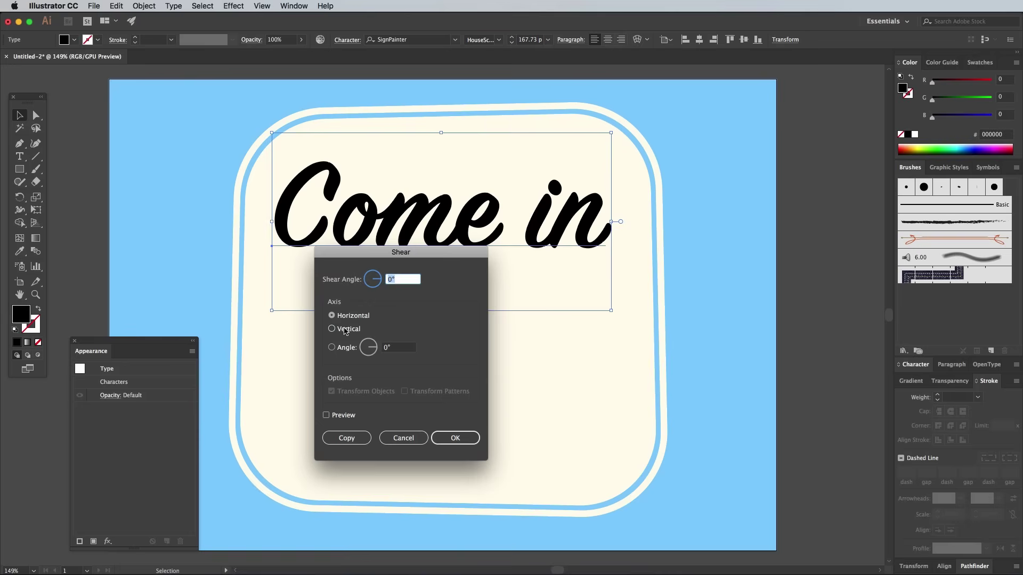
{"action": "left_click", "coordinate": [405, 279]}
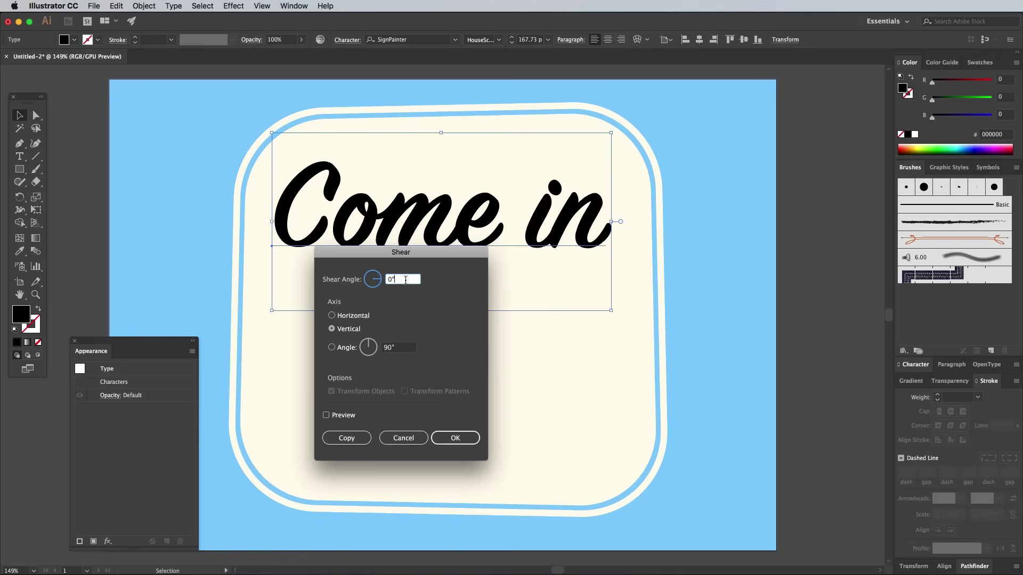
{"action": "left_click", "coordinate": [341, 415]}
{"action": "left_click", "coordinate": [400, 278]}
{"action": "key", "text": "shift+Down"}
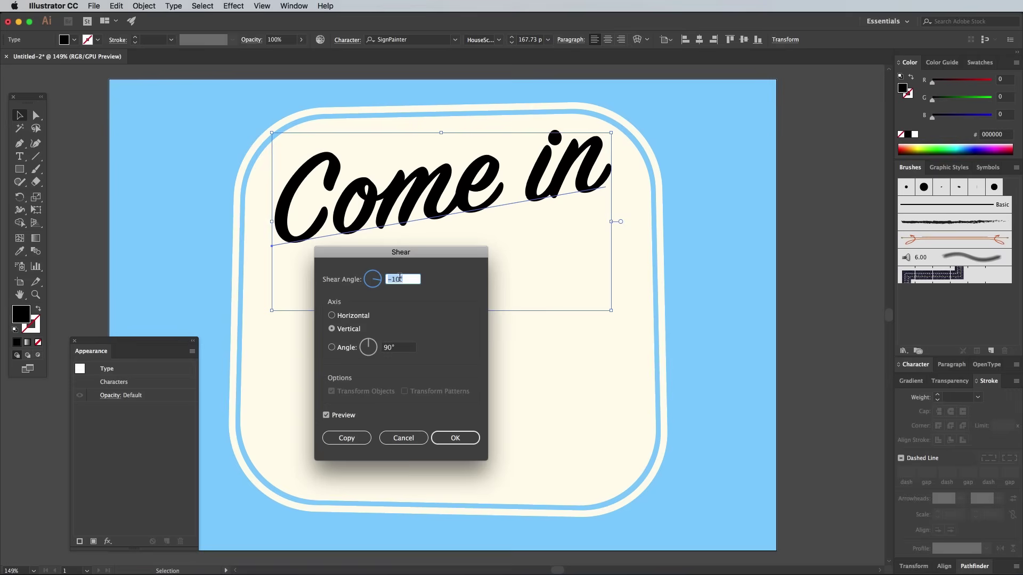
{"action": "left_click", "coordinate": [468, 438]}
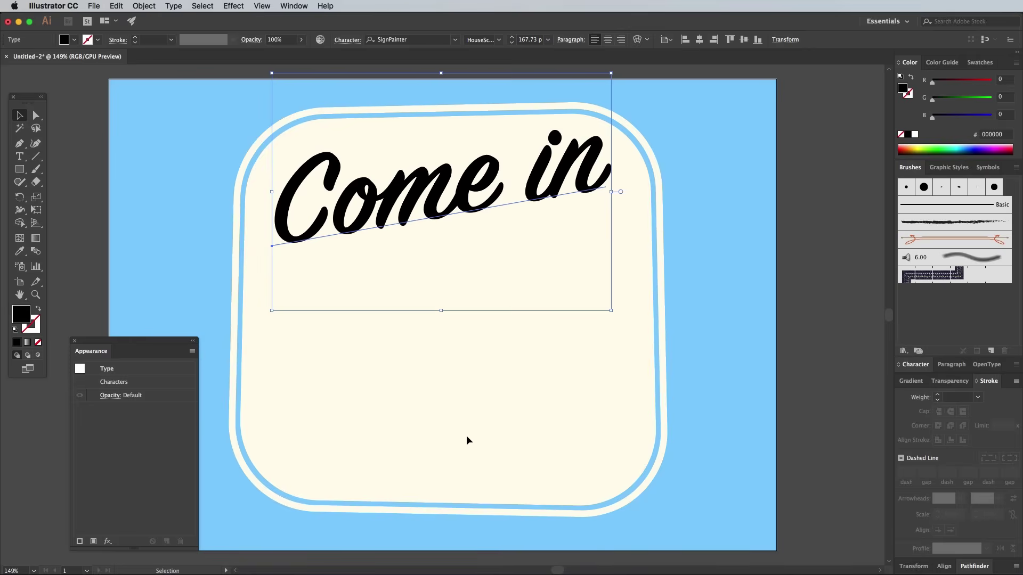
Duplicate 'Come in' below, change the copy to '1', and convert it to outlines.
{"action": "left_click_drag", "start_coordinate": [421, 209], "coordinate": [460, 366]}
{"action": "double_click", "coordinate": [460, 361]}
{"action": "key", "text": "super+a"}
{"action": "type", "text": "1"}
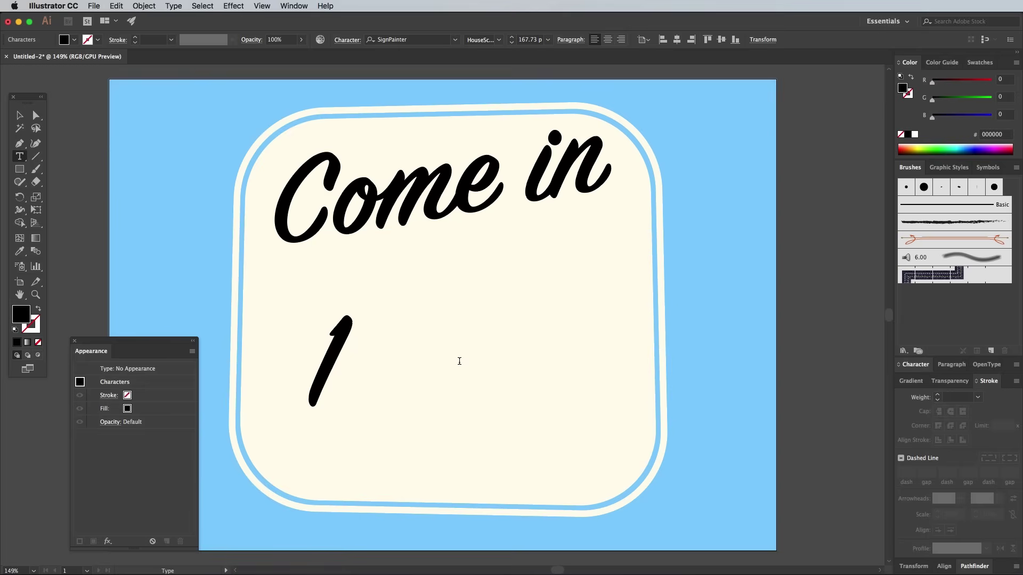
{"action": "left_click", "coordinate": [20, 115]}
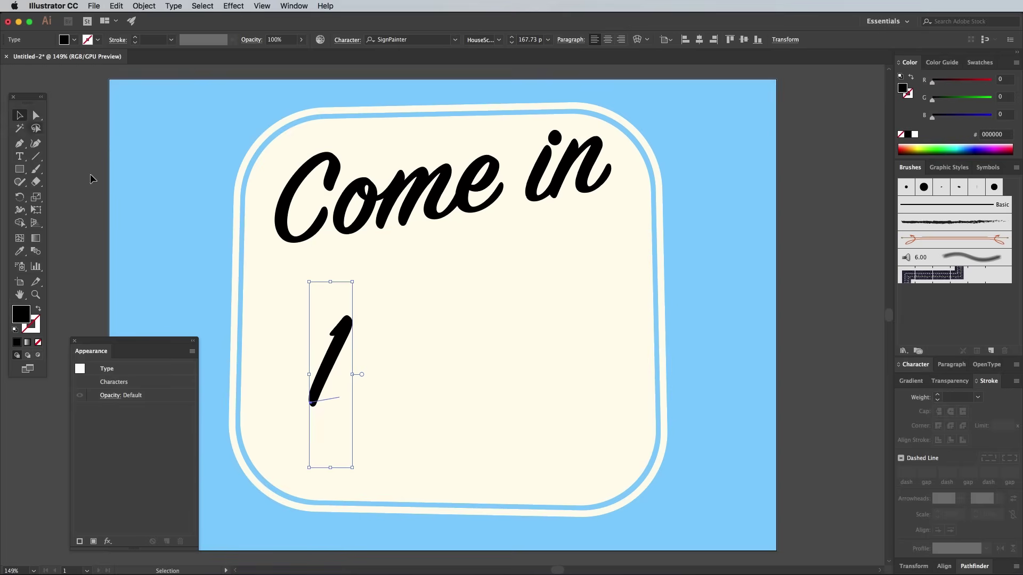
{"action": "right_click", "coordinate": [342, 331]}
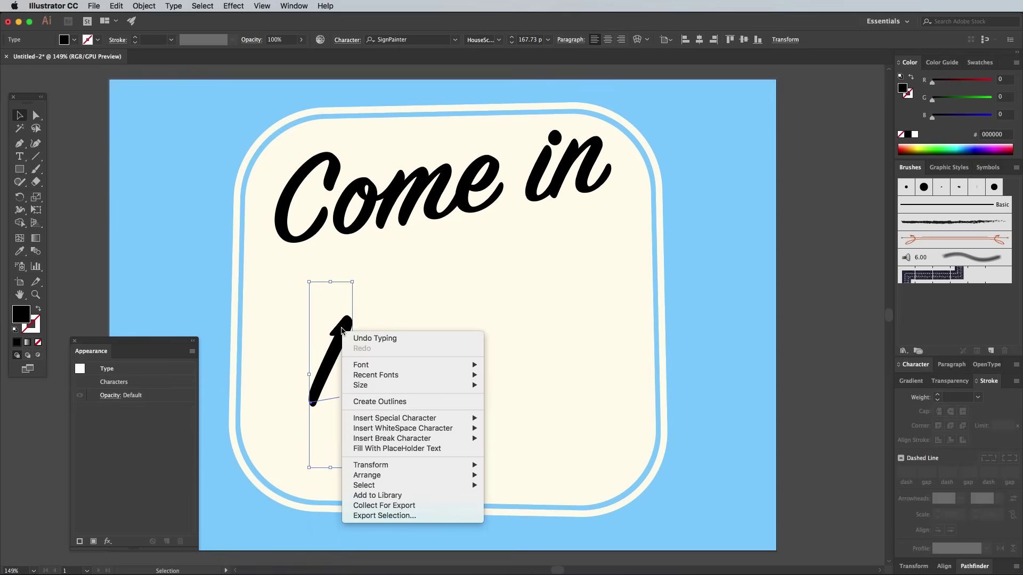
{"action": "left_click", "coordinate": [368, 402]}
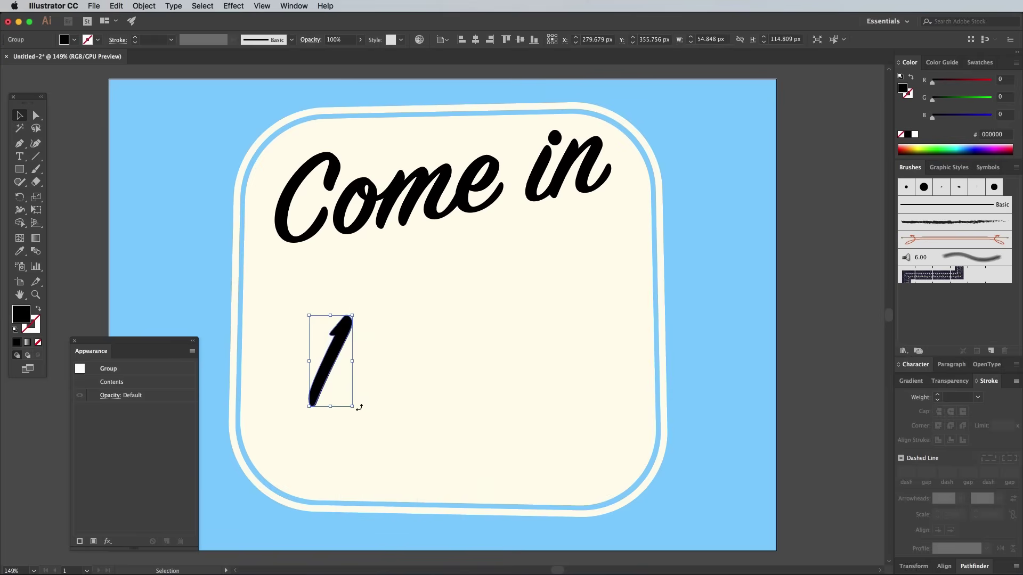
Rotate and stretch the outlined '1' into a thin swoosh tilted about 5° beneath 'Come in'.
{"action": "left_click_drag", "start_coordinate": [360, 406], "coordinate": [373, 298]}
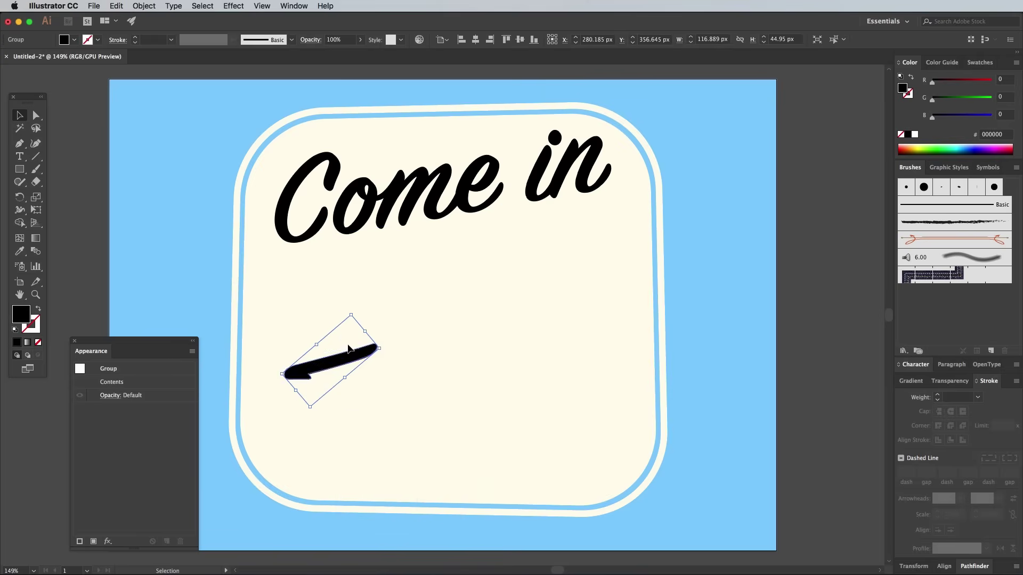
{"action": "left_click_drag", "start_coordinate": [328, 354], "coordinate": [620, 164]}
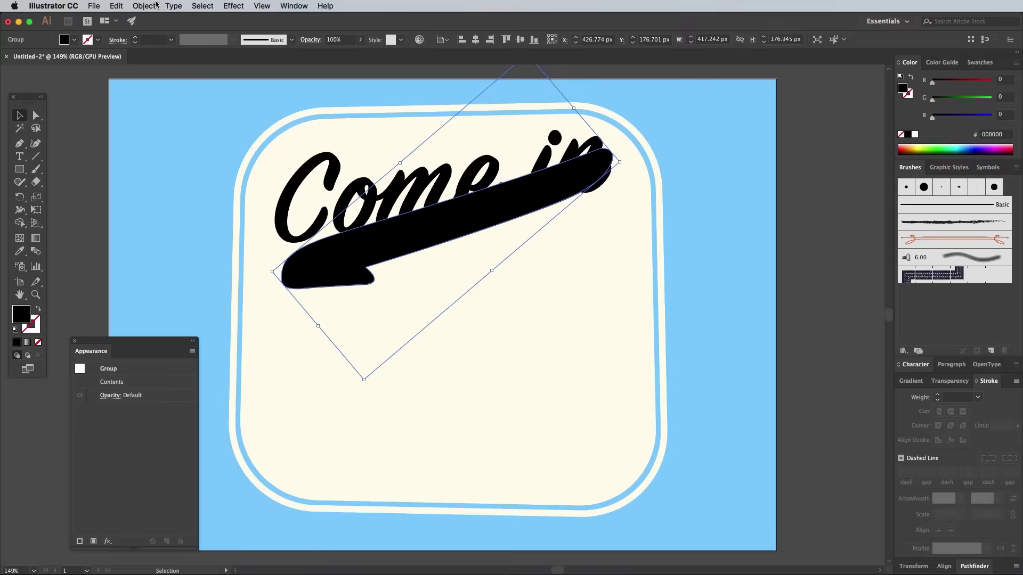
{"action": "left_click", "coordinate": [144, 5]}
{"action": "mouse_move", "coordinate": [162, 16]}
{"action": "left_click", "coordinate": [298, 114]}
{"action": "left_click_drag", "start_coordinate": [293, 292], "coordinate": [269, 269]}
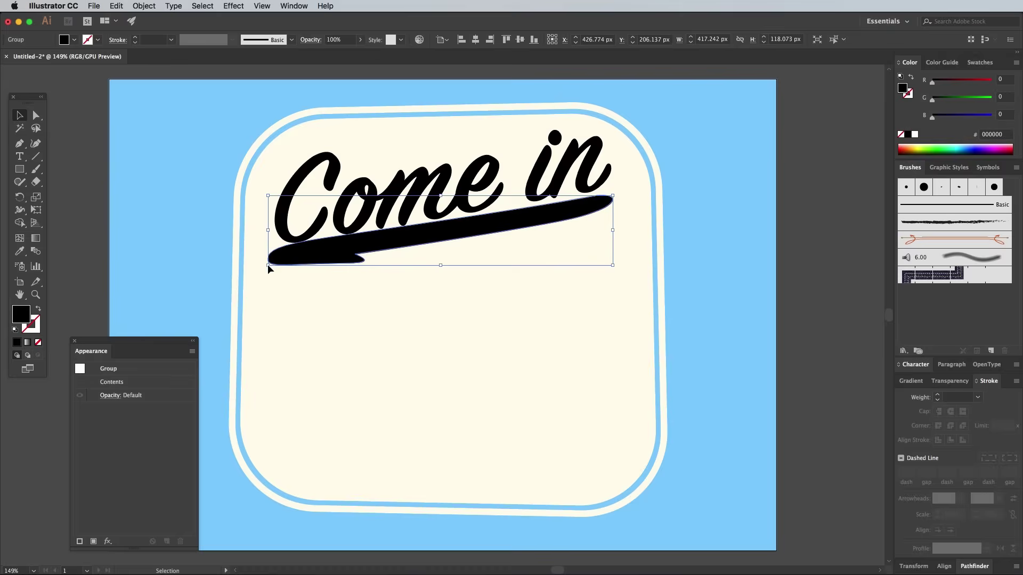
{"action": "left_click_drag", "start_coordinate": [617, 272], "coordinate": [644, 237]}
{"action": "left_click_drag", "start_coordinate": [446, 260], "coordinate": [444, 248]}
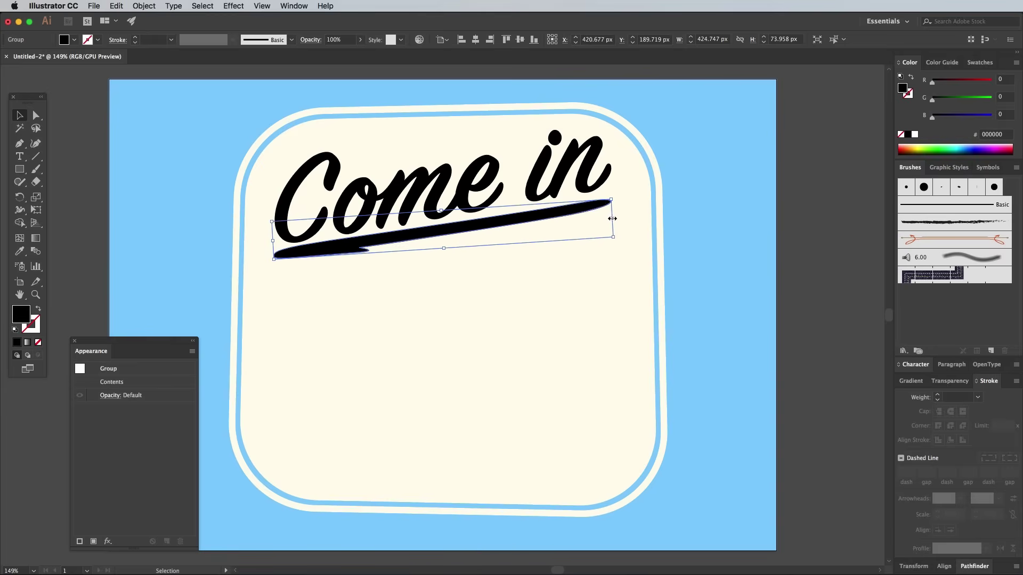
{"action": "left_click_drag", "start_coordinate": [573, 258], "coordinate": [621, 242]}
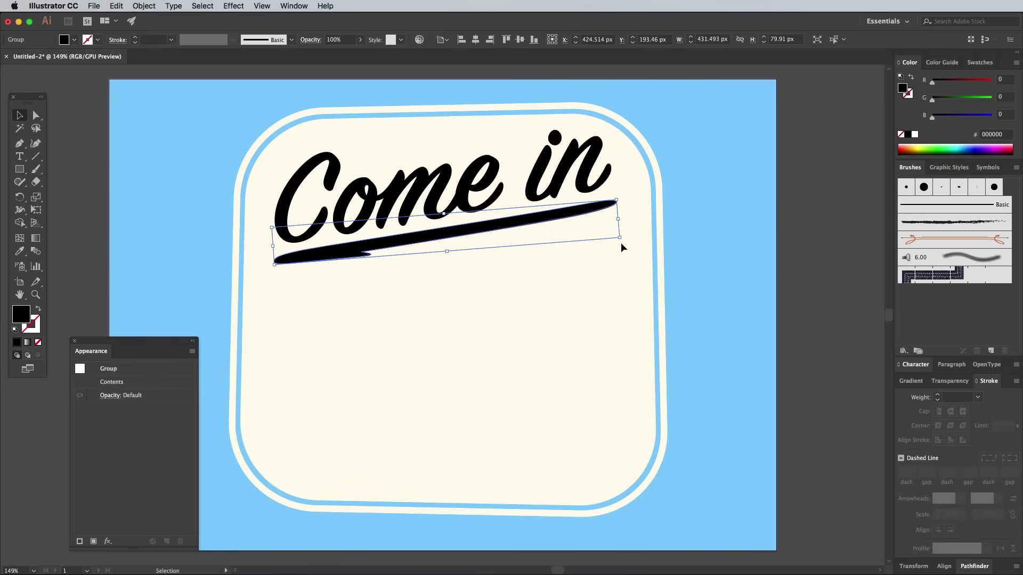
{"action": "left_click", "coordinate": [744, 249]}
Add enlarged 'WE'RE' text below the swoosh in Cervo Medium Italic.
{"action": "key", "text": "t"}
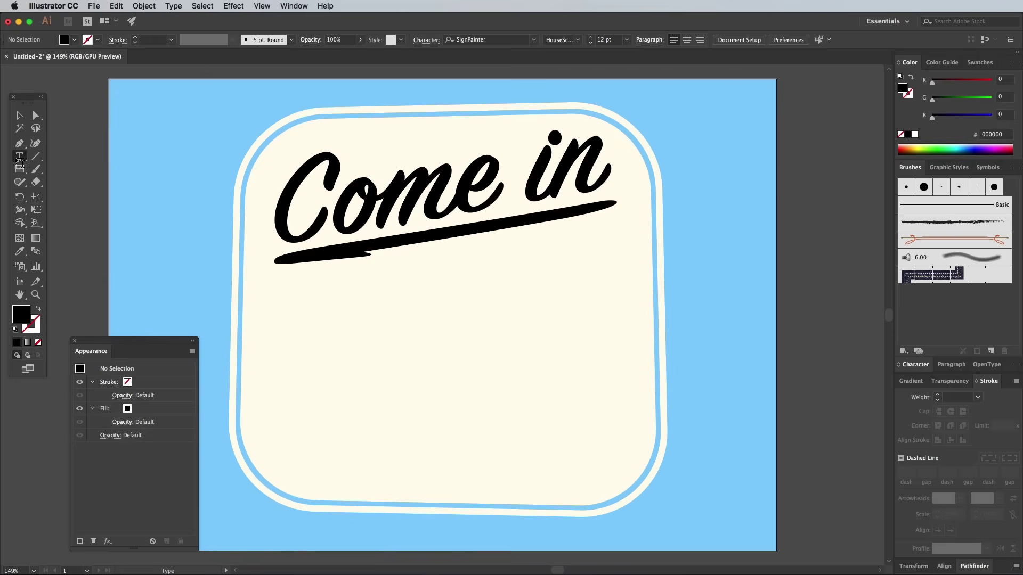
{"action": "left_click", "coordinate": [399, 329]}
{"action": "type", "text": "WE'RE"}
{"action": "key", "text": "super+a"}
{"action": "left_click", "coordinate": [417, 39]}
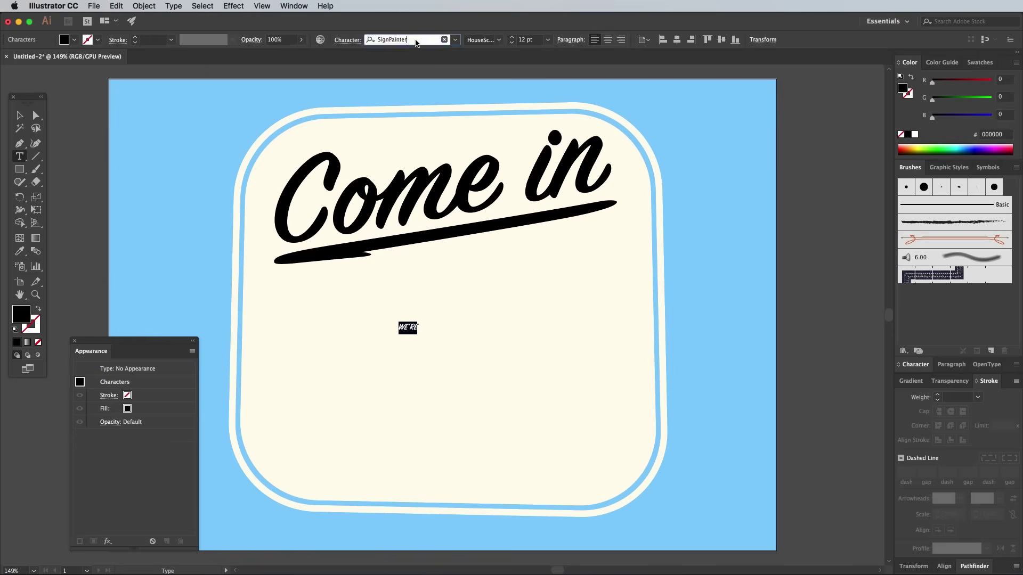
{"action": "type", "text": "cervo"}
{"action": "key", "text": "super+a"}
{"action": "type", "text": "cervo"}
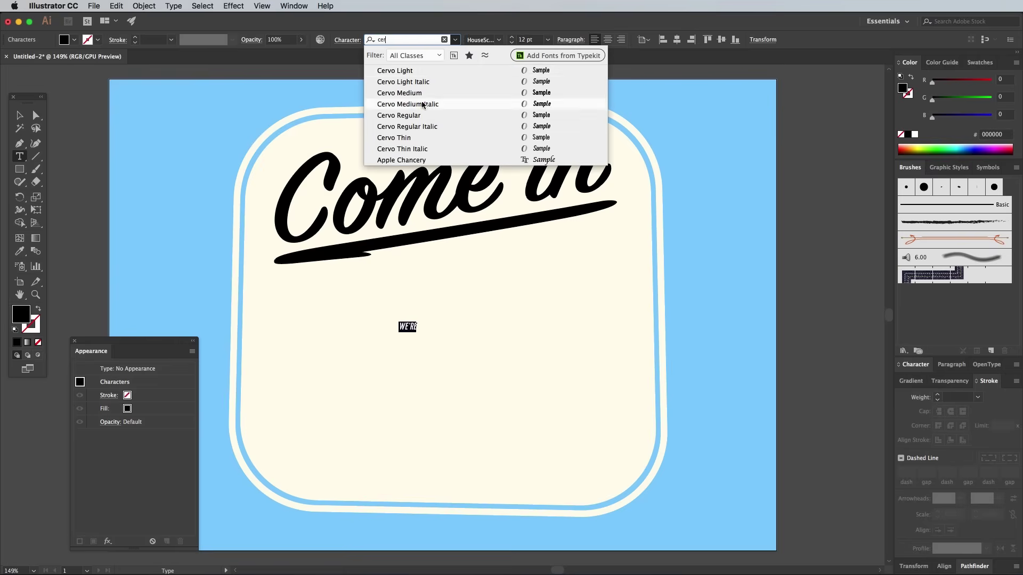
{"action": "left_click", "coordinate": [421, 105]}
{"action": "key", "text": "Escape"}
{"action": "left_click_drag", "start_coordinate": [419, 334], "coordinate": [620, 312]}
Duplicate WE'RE, change the copy to 'OPEN', and set it to Cervo Medium.
{"action": "left_click_drag", "start_coordinate": [421, 325], "coordinate": [466, 370]}
{"action": "double_click", "coordinate": [461, 369]}
{"action": "key", "text": "super+a"}
{"action": "type", "text": "OPEN"}
{"action": "key", "text": "super+a"}
{"action": "left_click", "coordinate": [498, 40]}
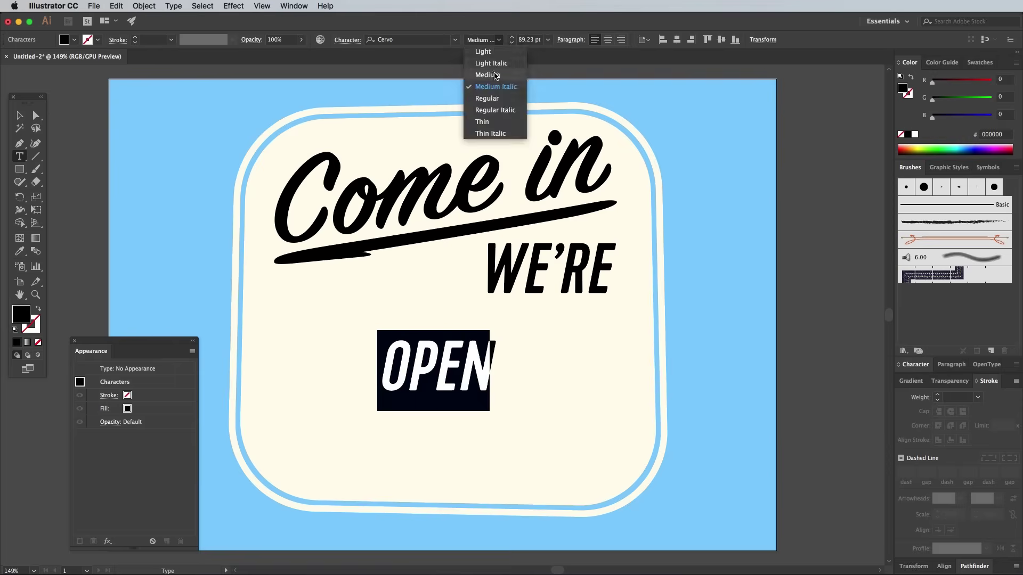
{"action": "left_click", "coordinate": [482, 74]}
{"action": "key", "text": "Escape"}
Scale OPEN to about 270 pt and move it down beneath WE'RE.
{"action": "left_click_drag", "start_coordinate": [377, 330], "coordinate": [293, 245]}
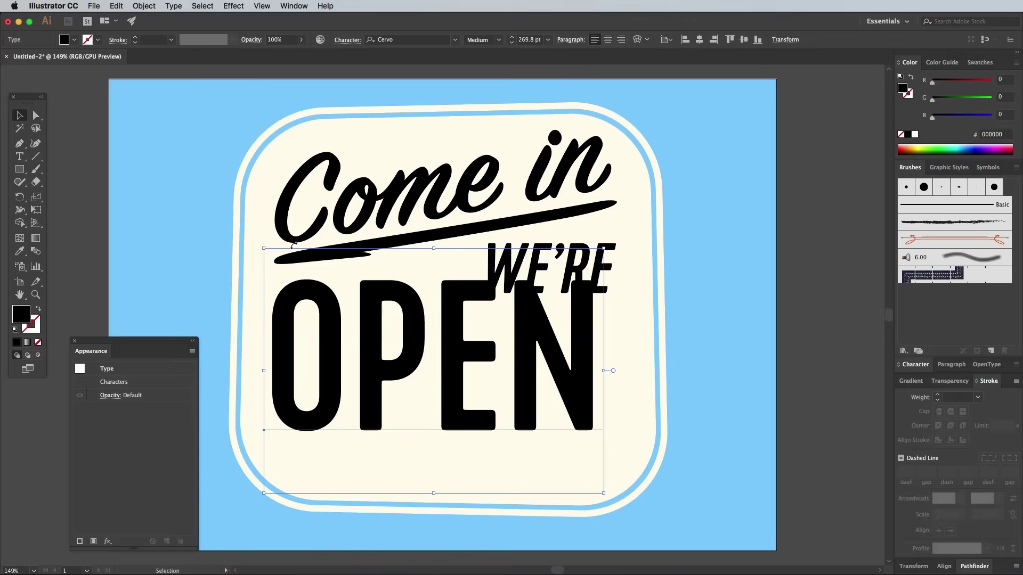
{"action": "left_click_drag", "start_coordinate": [615, 242], "coordinate": [627, 219]}
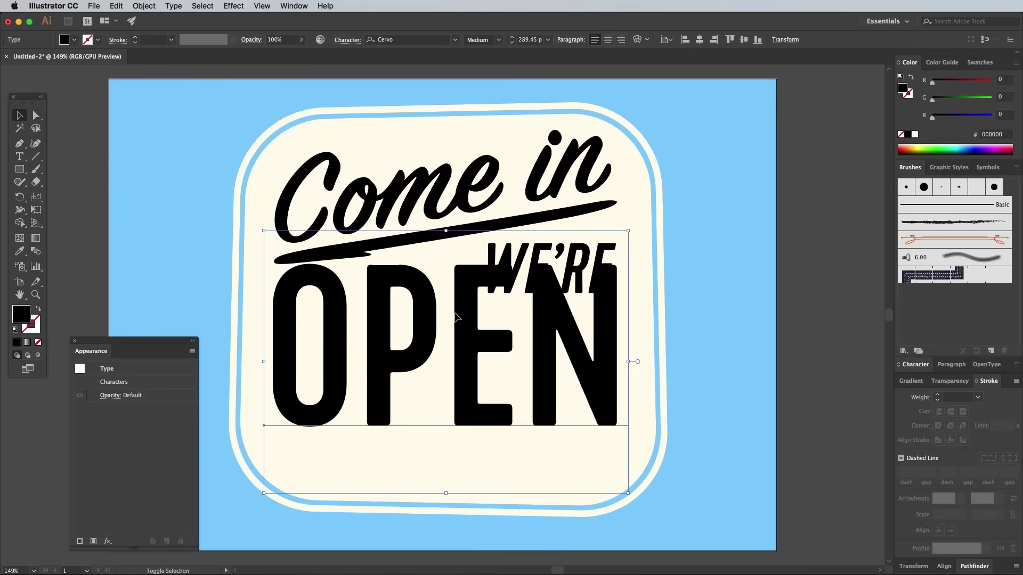
{"action": "left_click_drag", "start_coordinate": [553, 252], "coordinate": [553, 292]}
{"action": "left_click", "coordinate": [552, 292]}
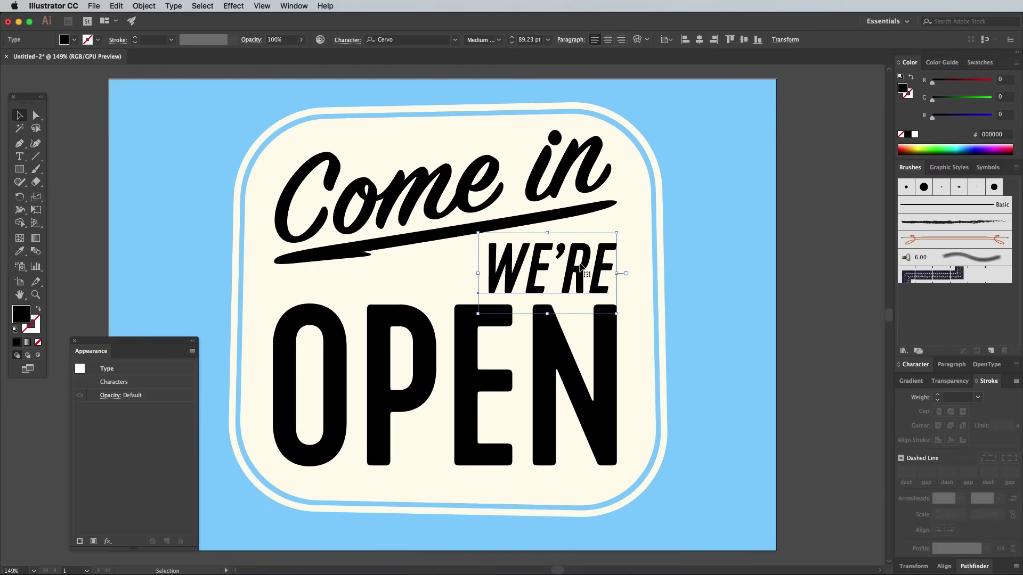
{"action": "left_click", "coordinate": [836, 289]}
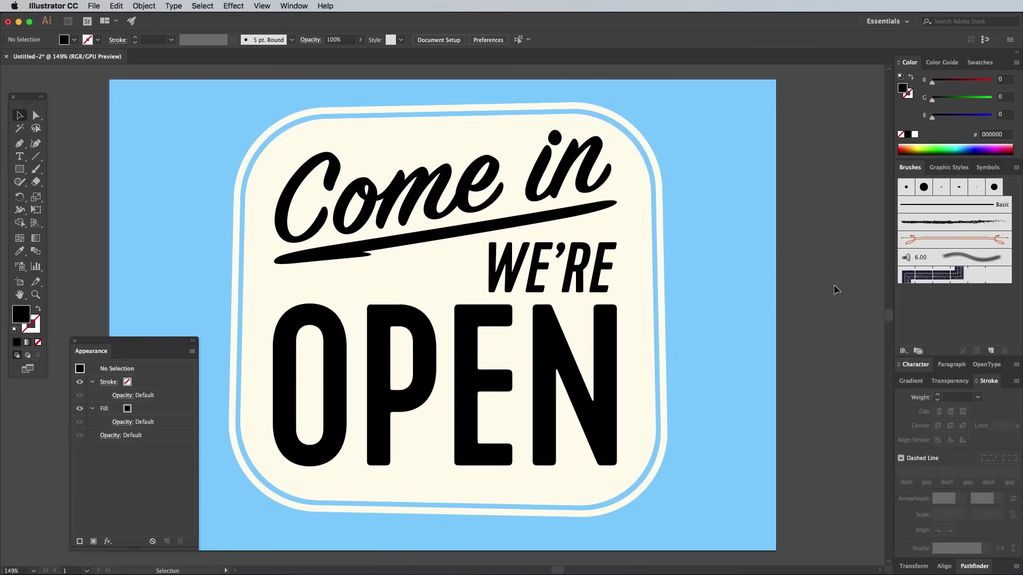
Group the swoosh together with the 'Come in' text.
{"action": "left_click", "coordinate": [378, 244]}
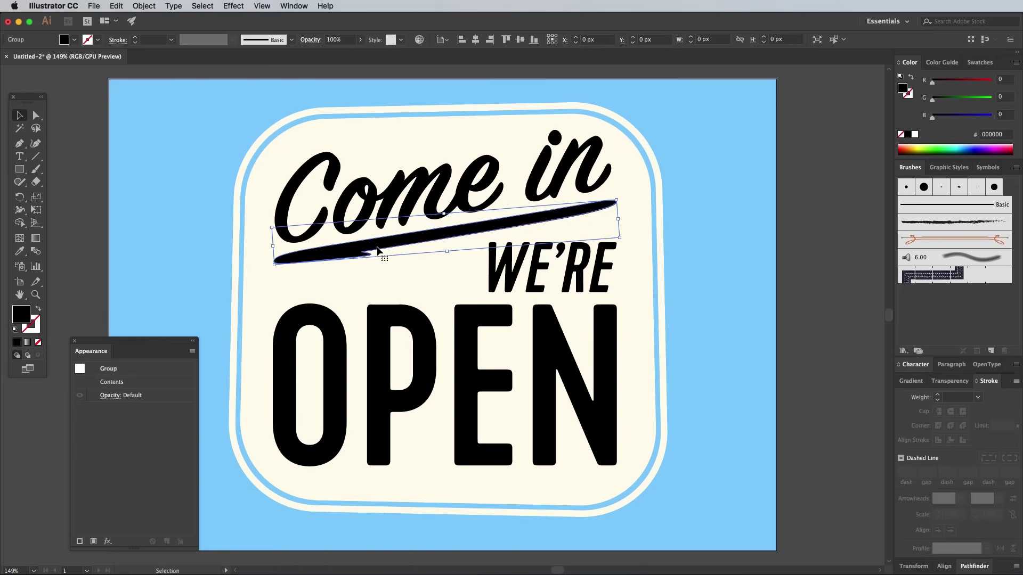
{"action": "left_click", "coordinate": [397, 201], "text": "shift"}
{"action": "right_click", "coordinate": [448, 189]}
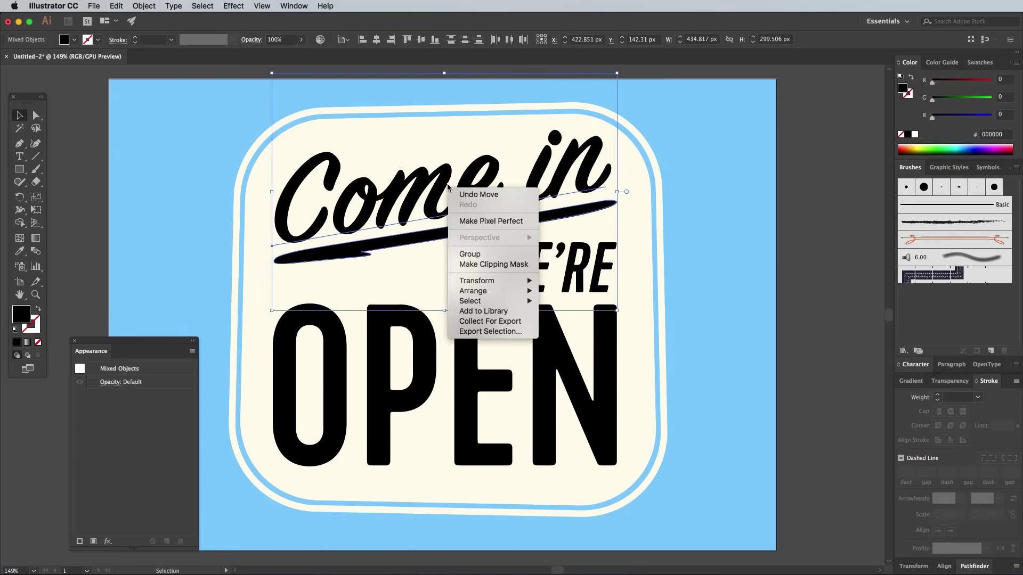
{"action": "left_click", "coordinate": [470, 254]}
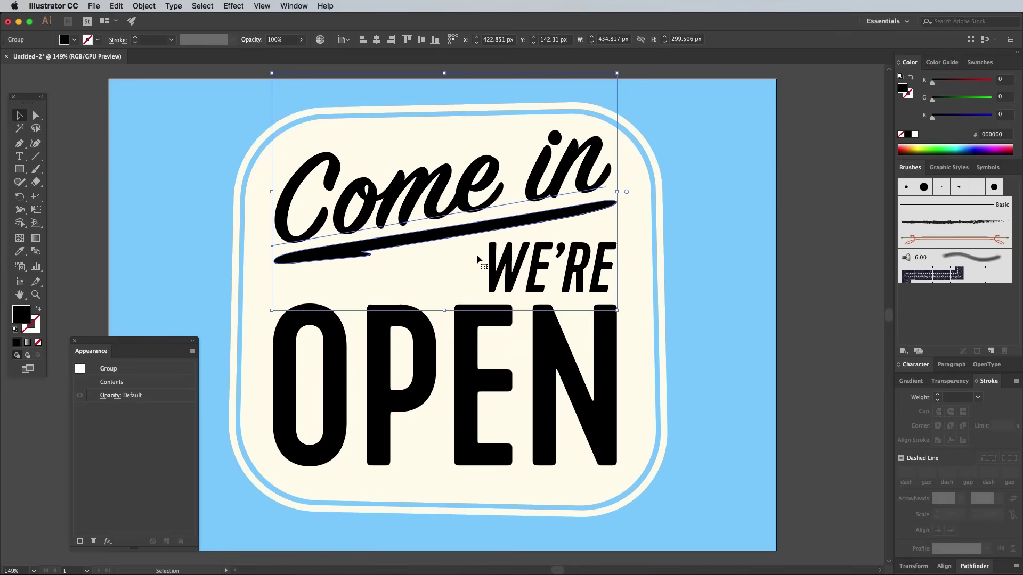
Replace the group's fill with a new fill sampled from the light blue background.
{"action": "left_click", "coordinate": [37, 342]}
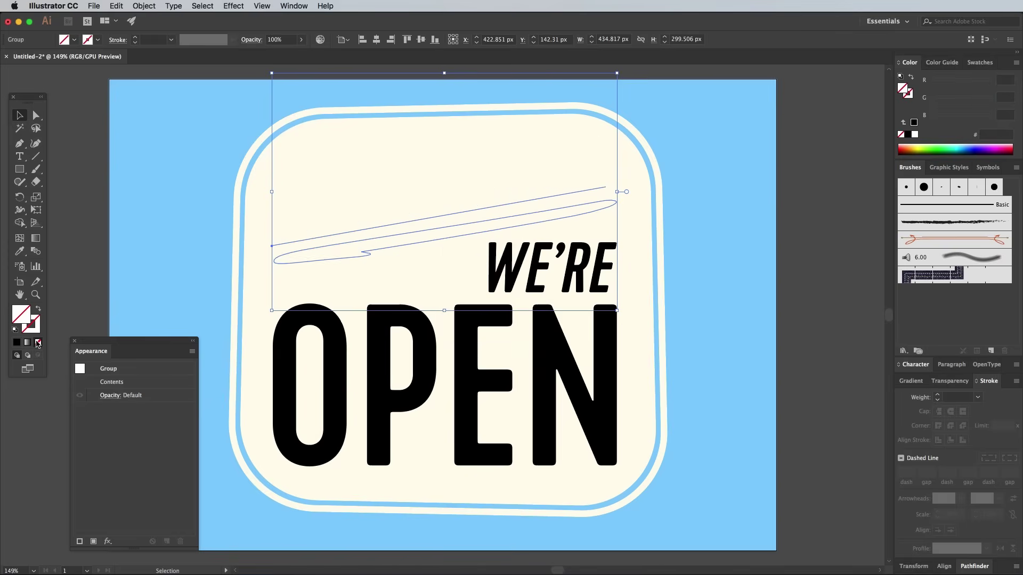
{"action": "left_click", "coordinate": [193, 352]}
{"action": "left_click", "coordinate": [208, 352]}
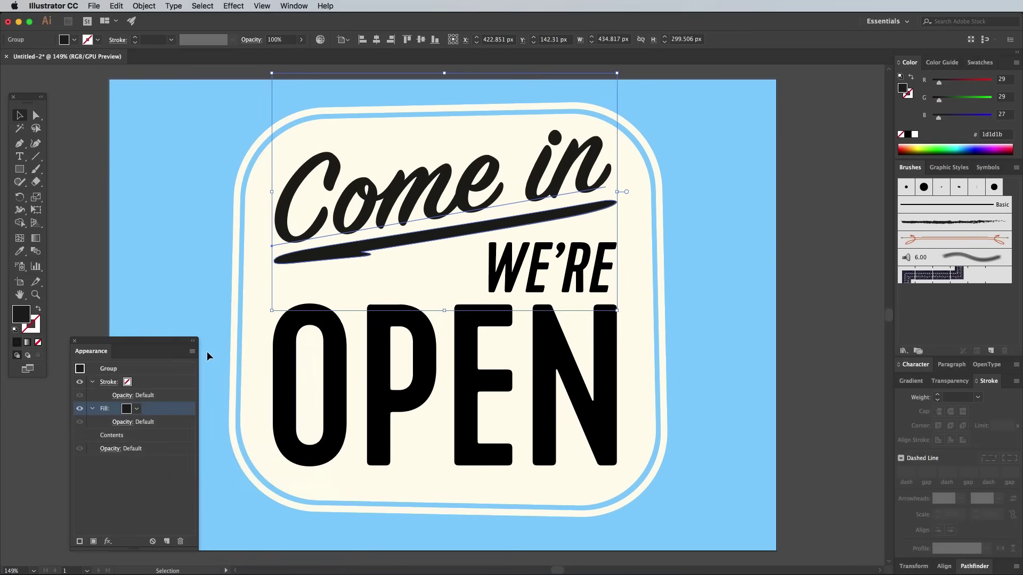
{"action": "left_click", "coordinate": [20, 251]}
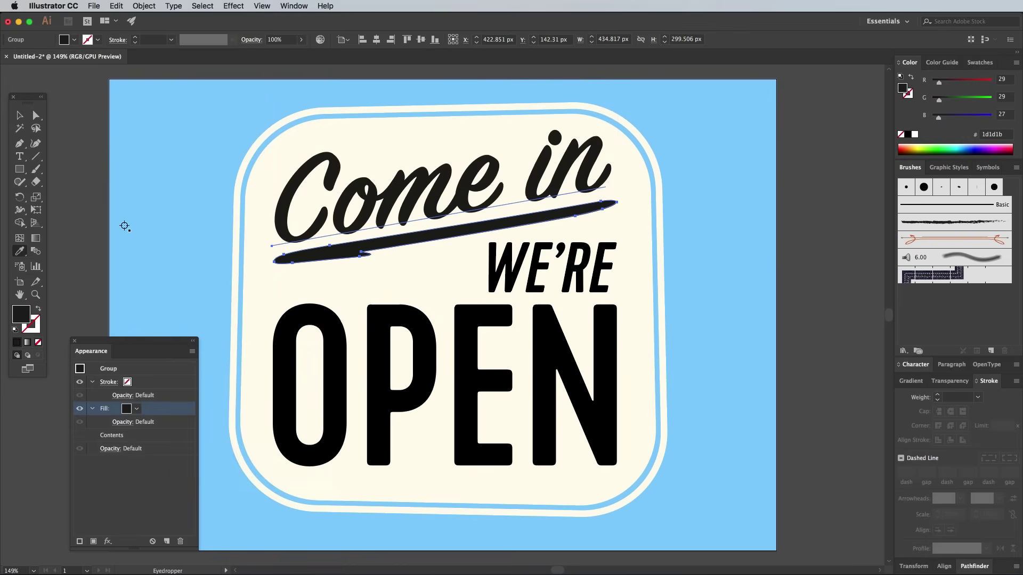
{"action": "left_click", "coordinate": [177, 220]}
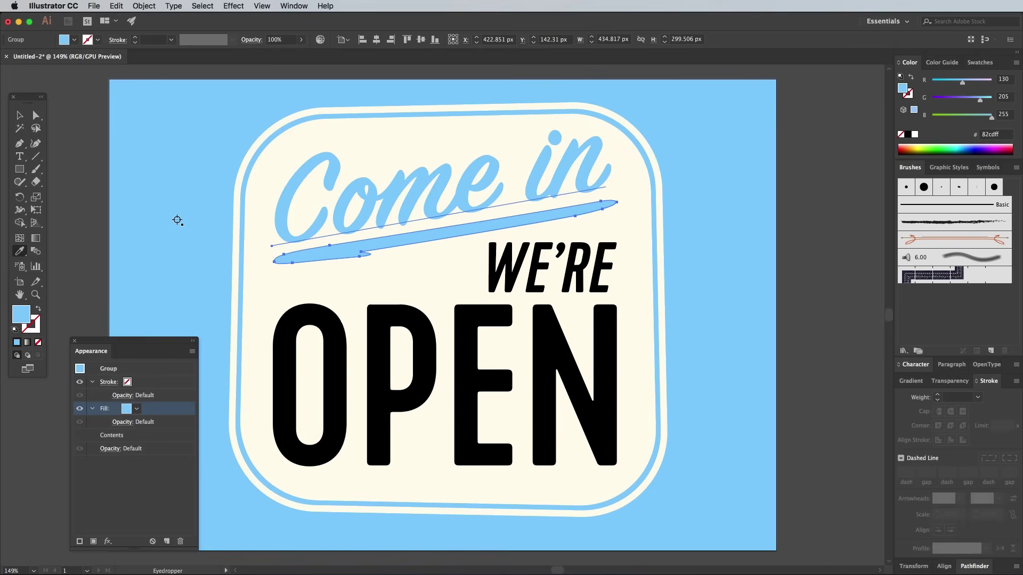
Add a new fill to the Come in group and colour it R40 G35 B90 (#28235a).
{"action": "left_click", "coordinate": [192, 352]}
{"action": "left_click", "coordinate": [208, 353]}
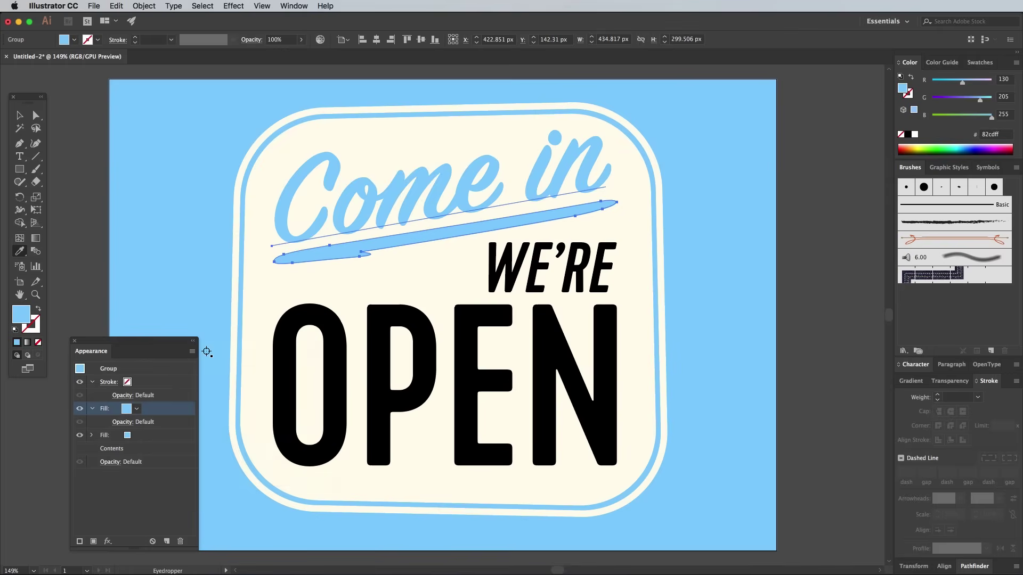
{"action": "double_click", "coordinate": [27, 320]}
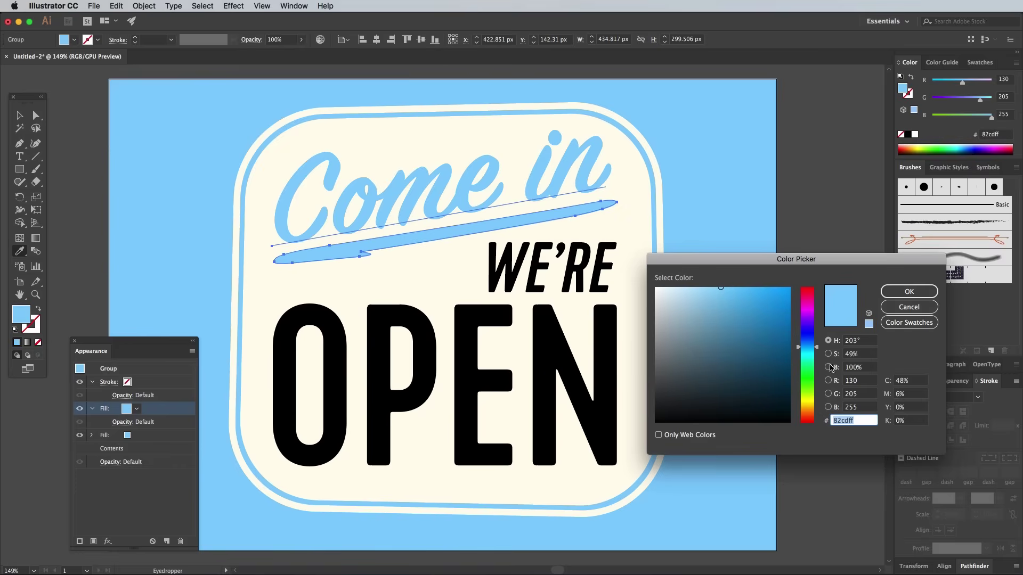
{"action": "double_click", "coordinate": [868, 385]}
{"action": "type", "text": "40"}
{"action": "key", "text": "Tab"}
{"action": "type", "text": "35"}
{"action": "key", "text": "Tab"}
{"action": "type", "text": "90"}
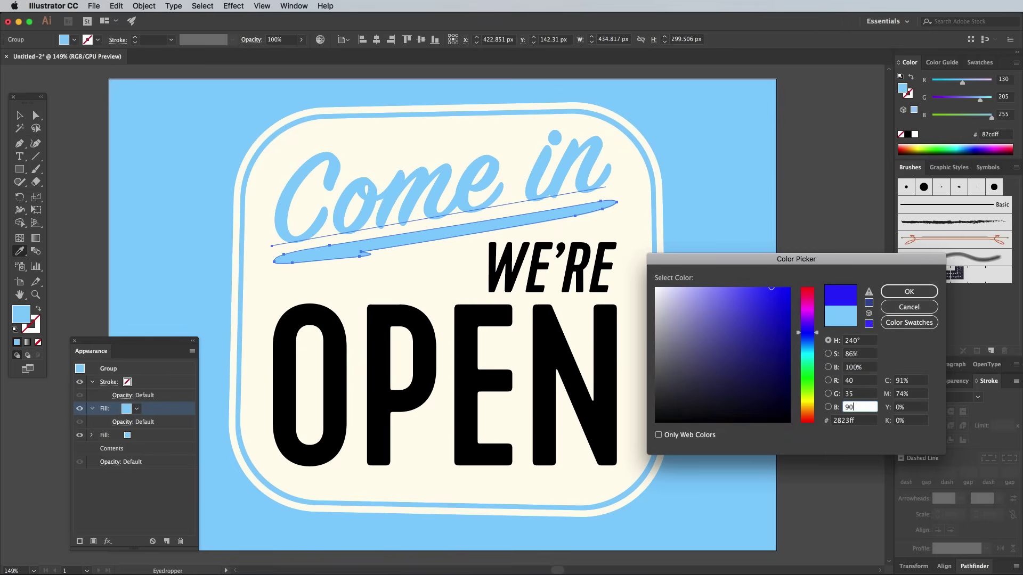
{"action": "key", "text": "Tab"}
{"action": "key", "text": "Return"}
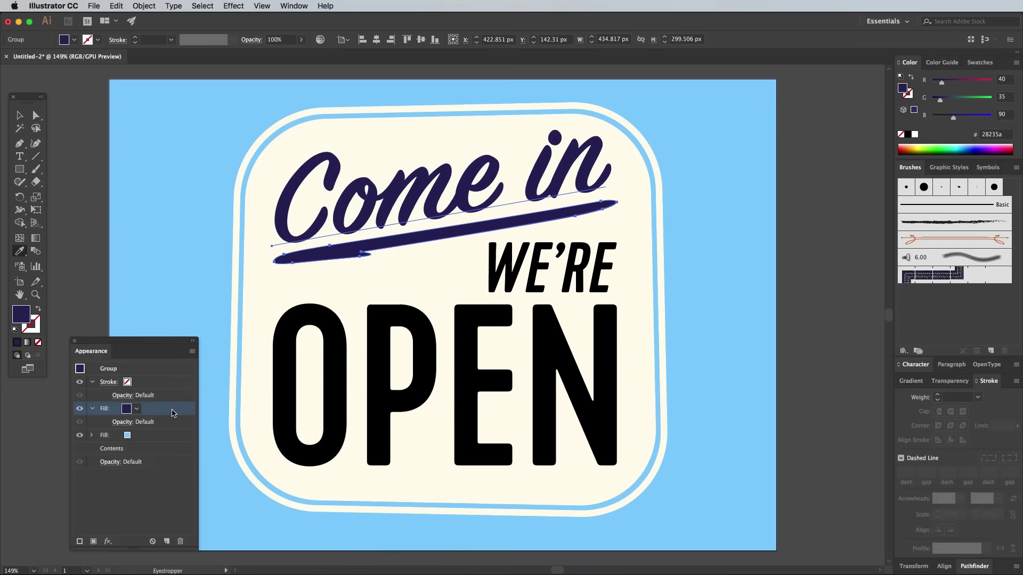
Move the navy fill below the blue fill and Transform it -1 px, 1 px with 10 copies.
{"action": "left_click_drag", "start_coordinate": [173, 413], "coordinate": [173, 443]}
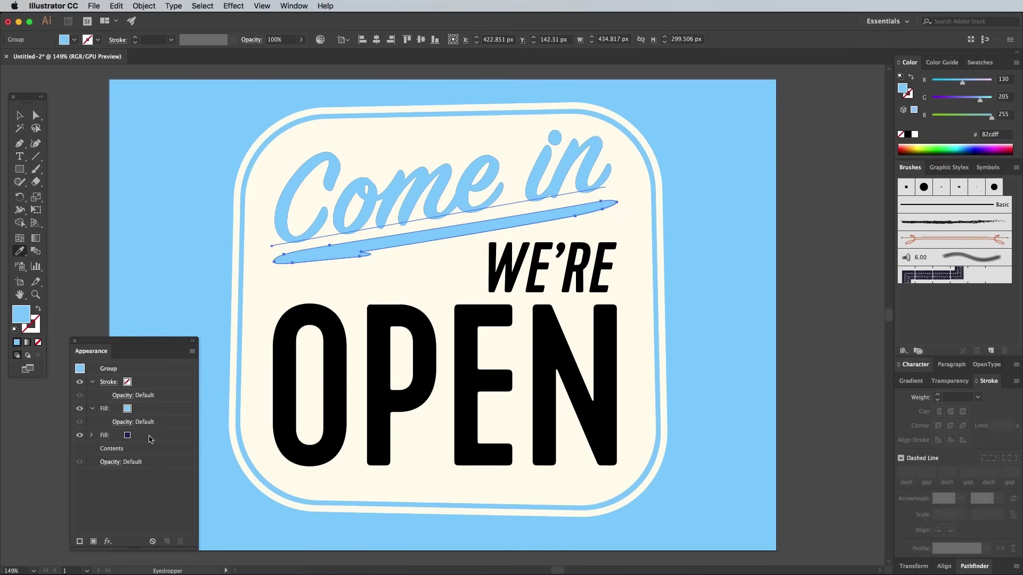
{"action": "left_click", "coordinate": [108, 542]}
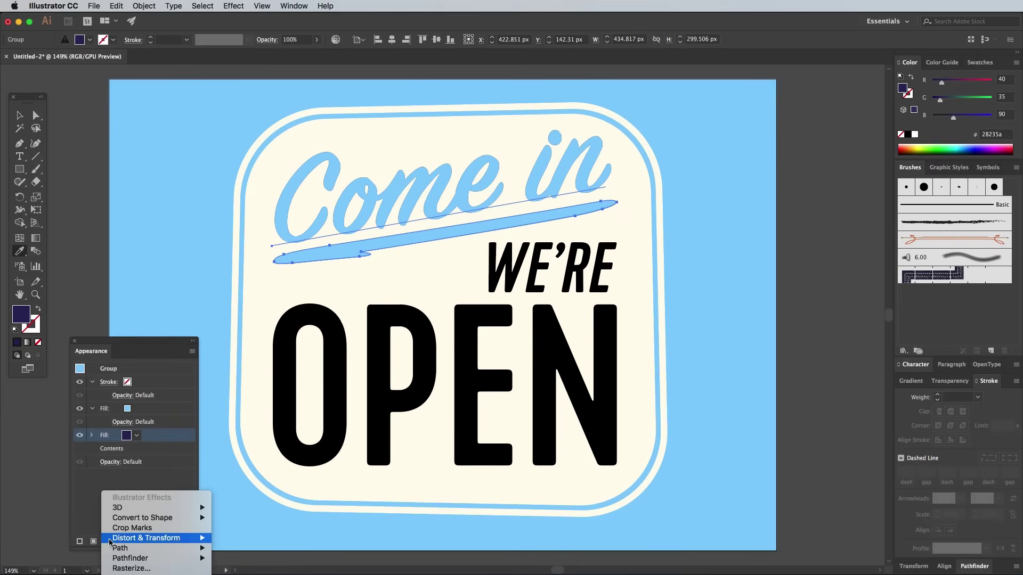
{"action": "mouse_move", "coordinate": [176, 538]}
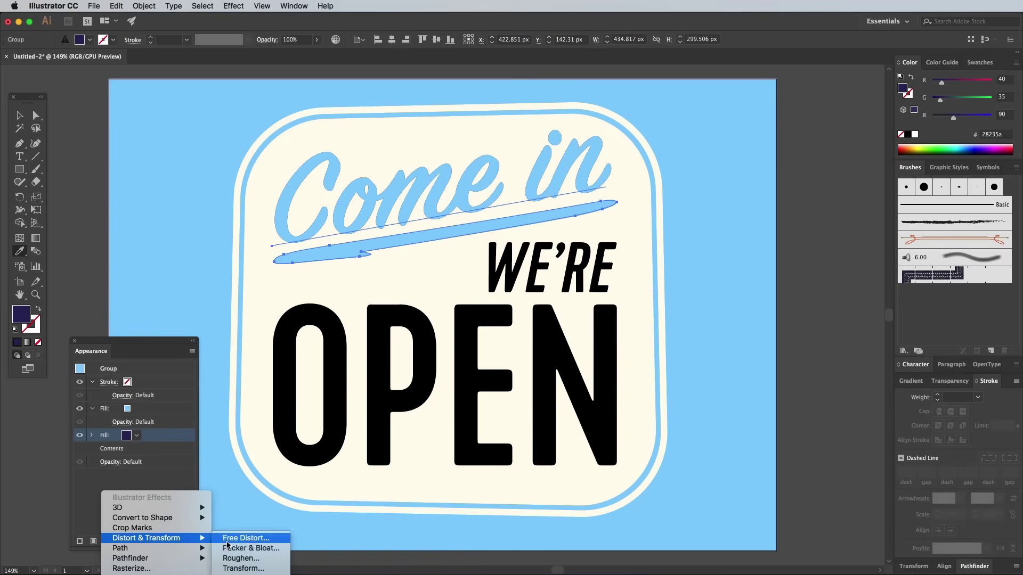
{"action": "left_click", "coordinate": [242, 569]}
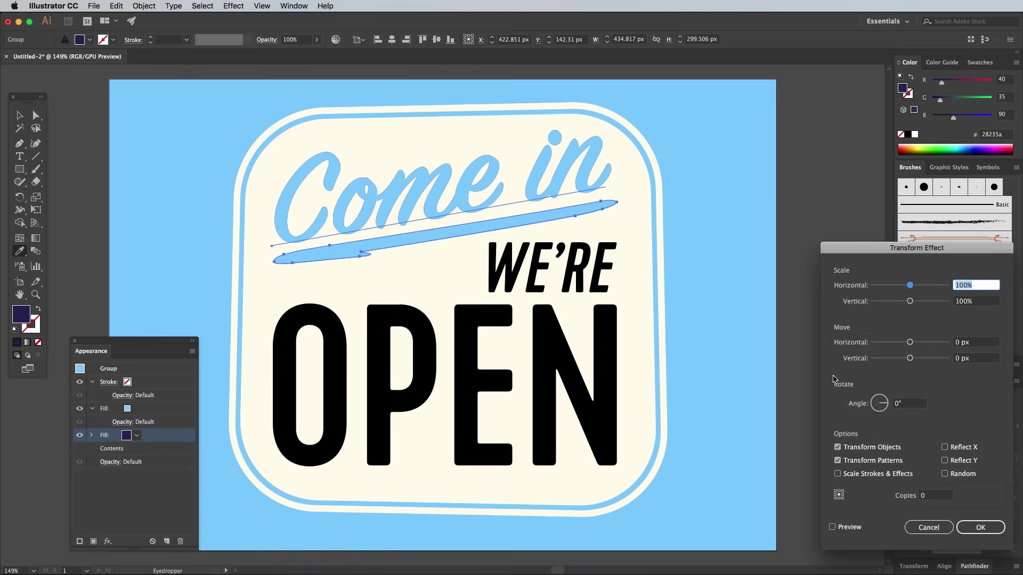
{"action": "left_click", "coordinate": [978, 342]}
{"action": "key", "text": "Up"}
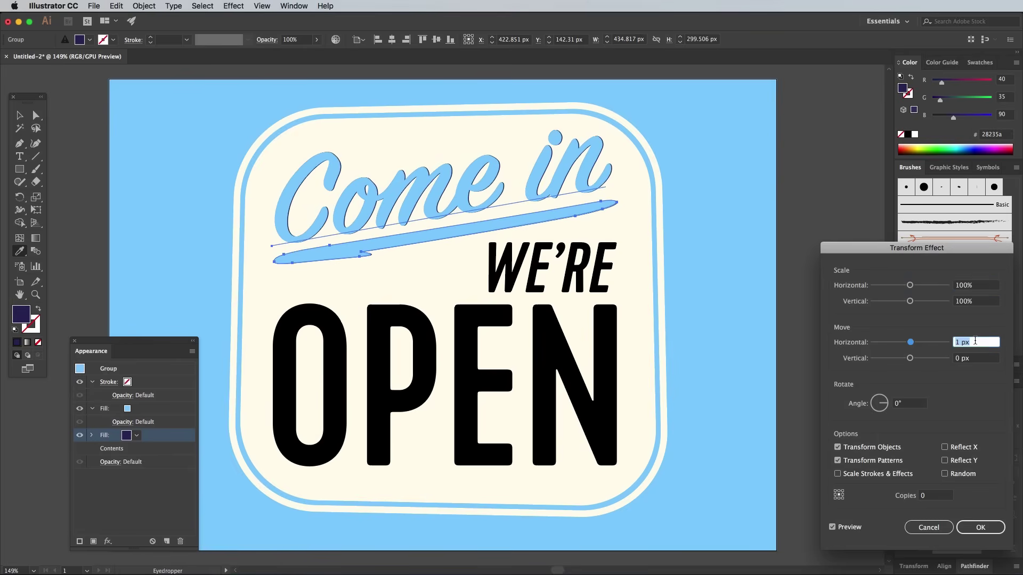
{"action": "key", "text": "Down"}
{"action": "key", "text": "Down"}
{"action": "key", "text": "Tab"}
{"action": "key", "text": "Up"}
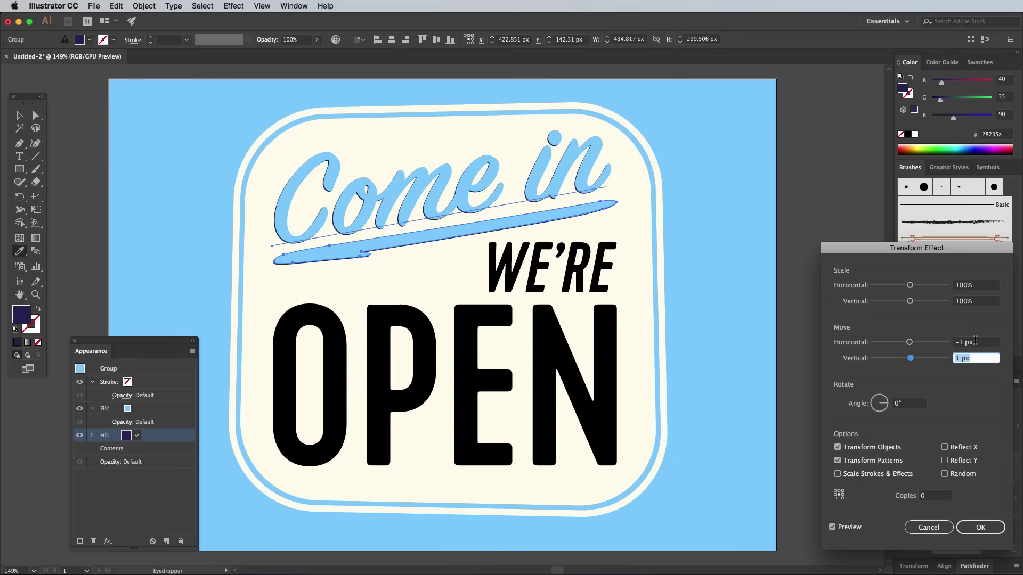
{"action": "left_click", "coordinate": [936, 496]}
{"action": "type", "text": "10"}
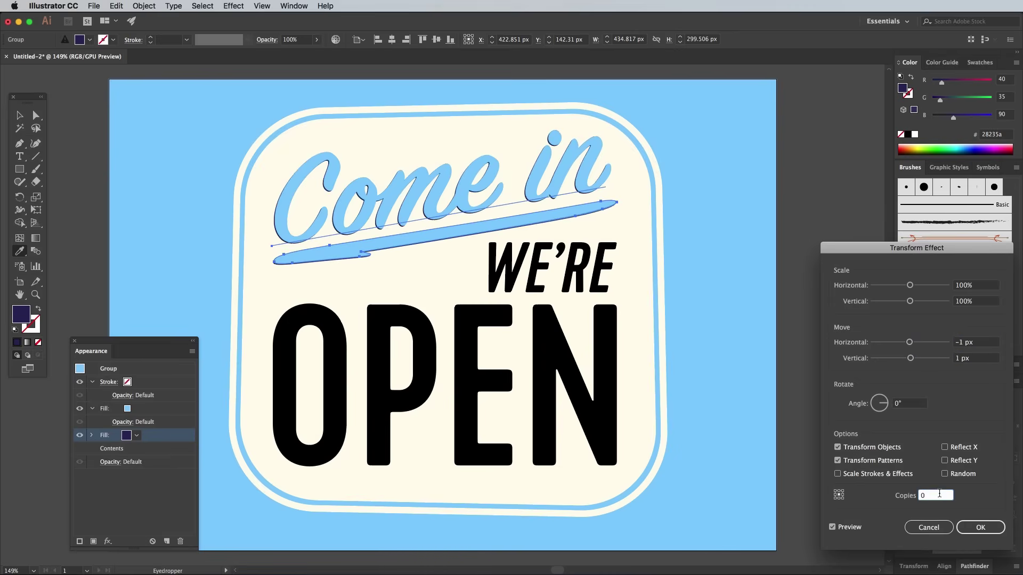
{"action": "left_click", "coordinate": [977, 528]}
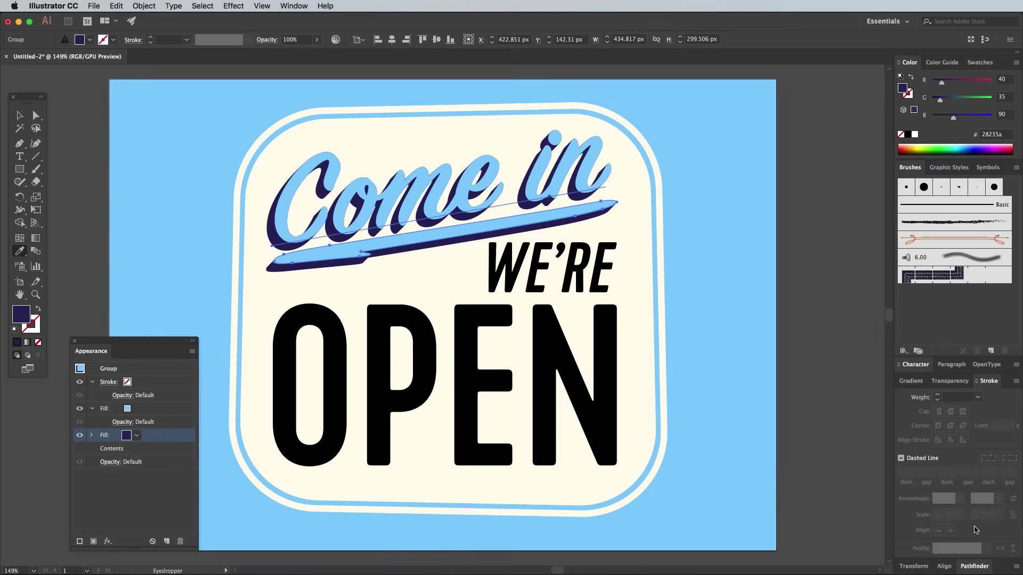
Give the Come in group a 1.5 pt stroke in the sampled cream sign colour.
{"action": "left_click", "coordinate": [127, 383]}
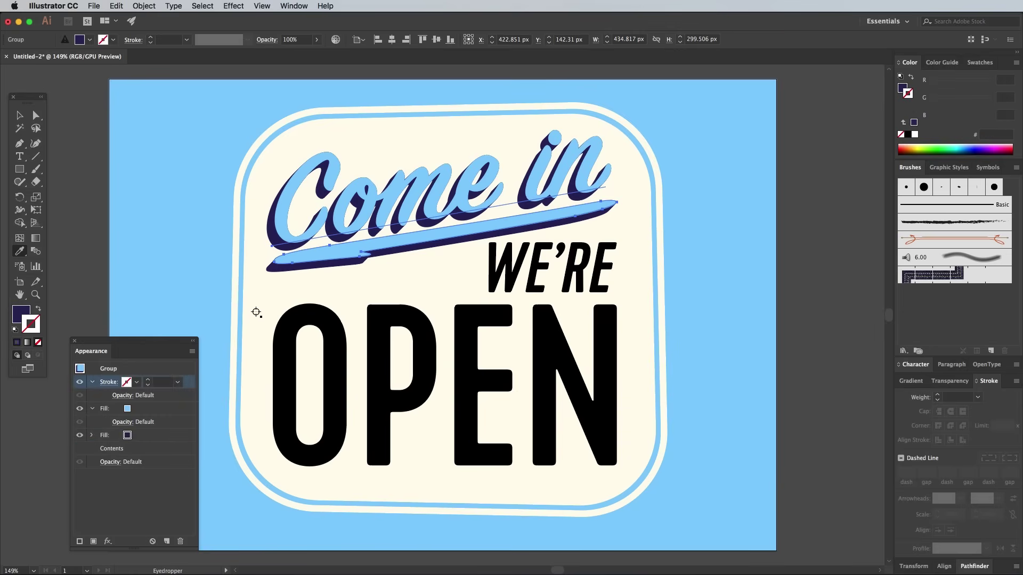
{"action": "left_click", "coordinate": [257, 329], "text": "shift"}
{"action": "left_click", "coordinate": [160, 382]}
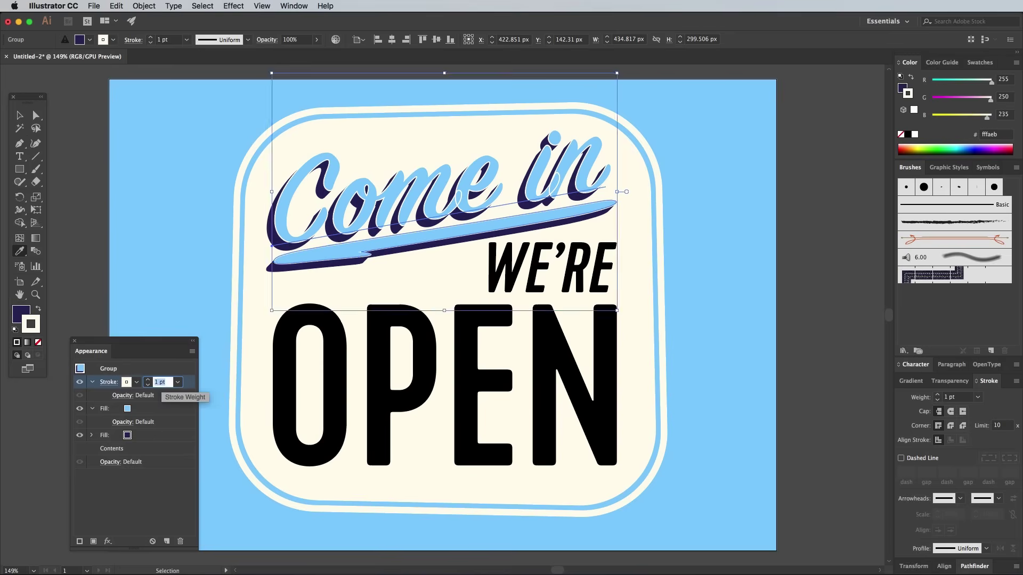
{"action": "type", "text": "1.5"}
{"action": "key", "text": "Return"}
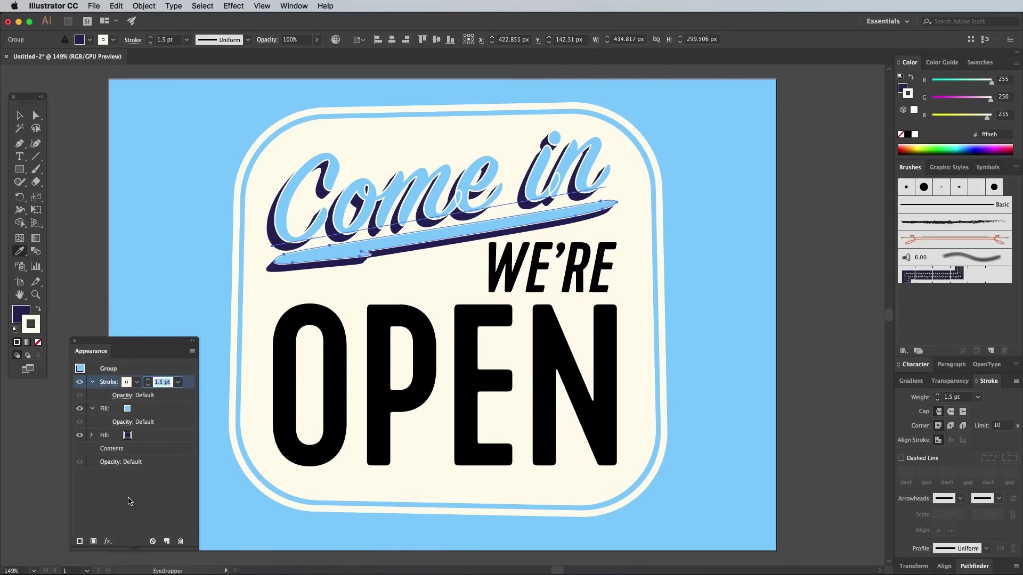
Apply a Pathfinder Add effect to the group, then select the WE'RE text.
{"action": "left_click", "coordinate": [108, 543]}
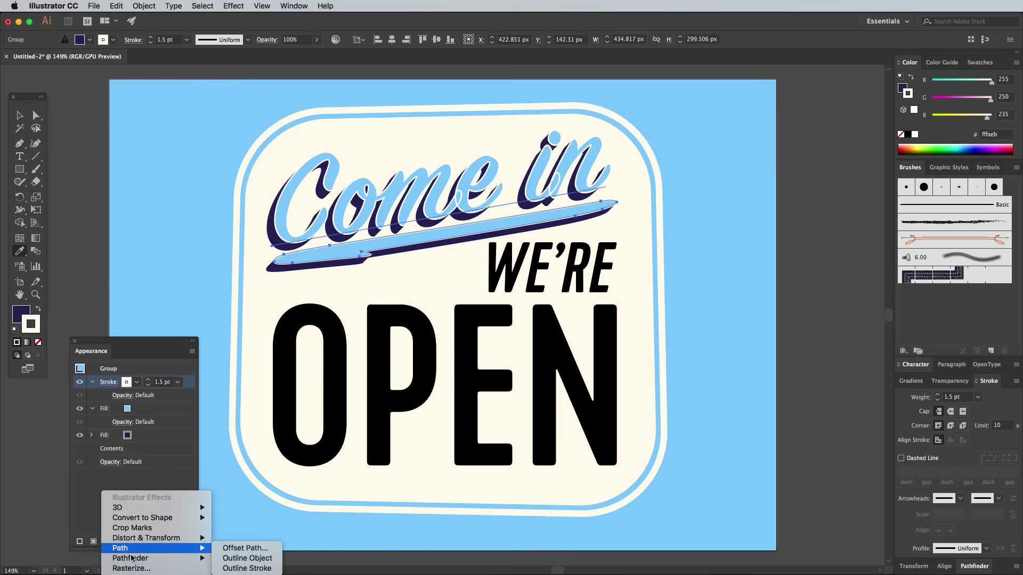
{"action": "left_click", "coordinate": [225, 559]}
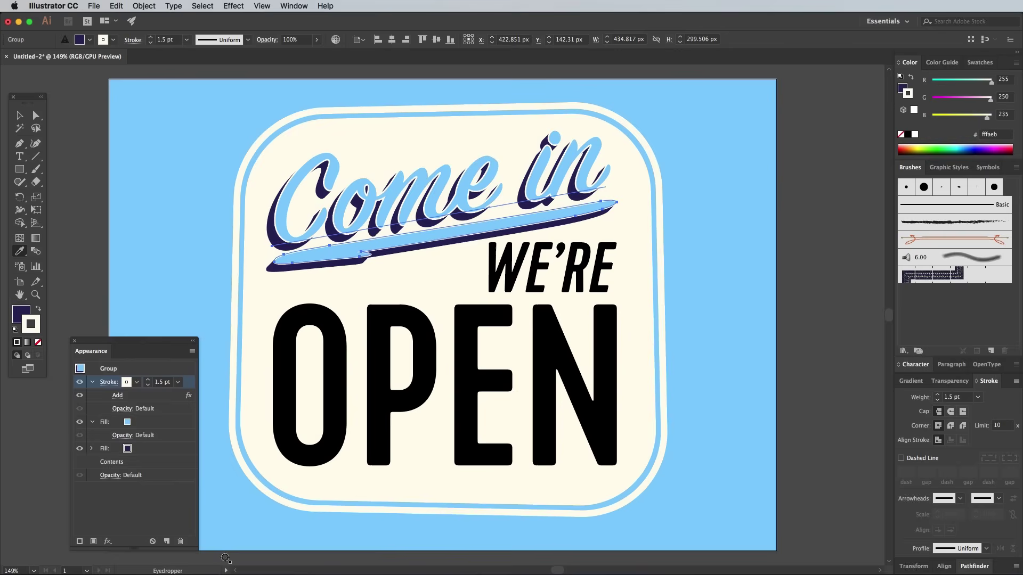
{"action": "key", "text": "v"}
{"action": "left_click", "coordinate": [225, 558]}
{"action": "left_click", "coordinate": [555, 270]}
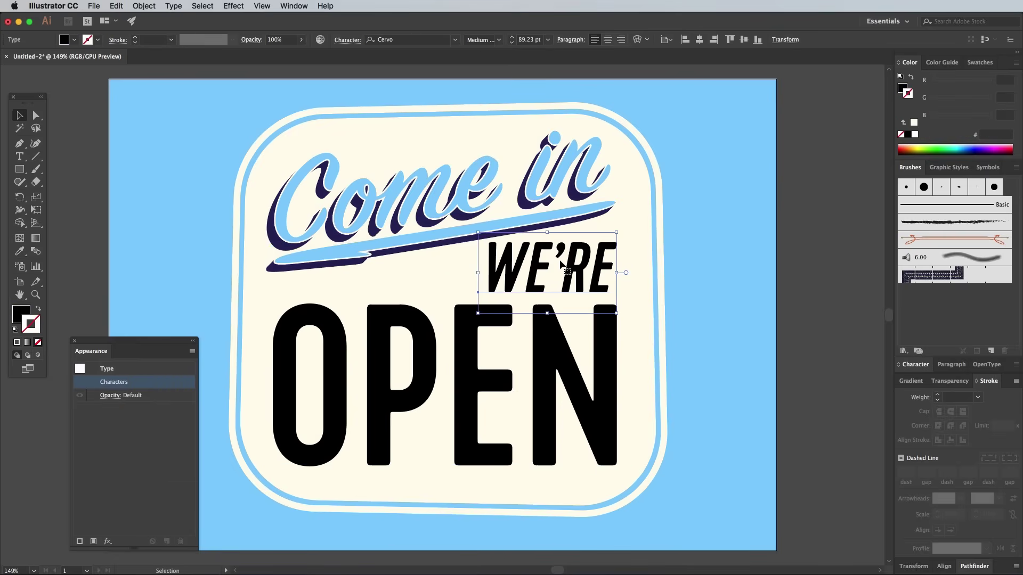
Replace WE'RE's fill with a new dark navy fill of R40 G35 B90.
{"action": "left_click", "coordinate": [20, 314]}
{"action": "left_click", "coordinate": [38, 344]}
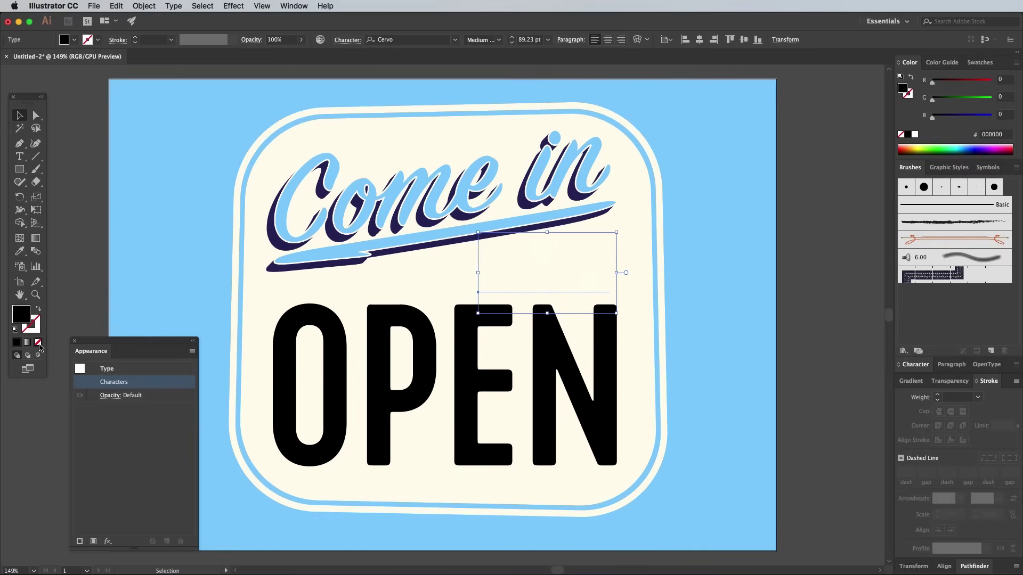
{"action": "left_click", "coordinate": [193, 351]}
{"action": "left_click", "coordinate": [207, 352]}
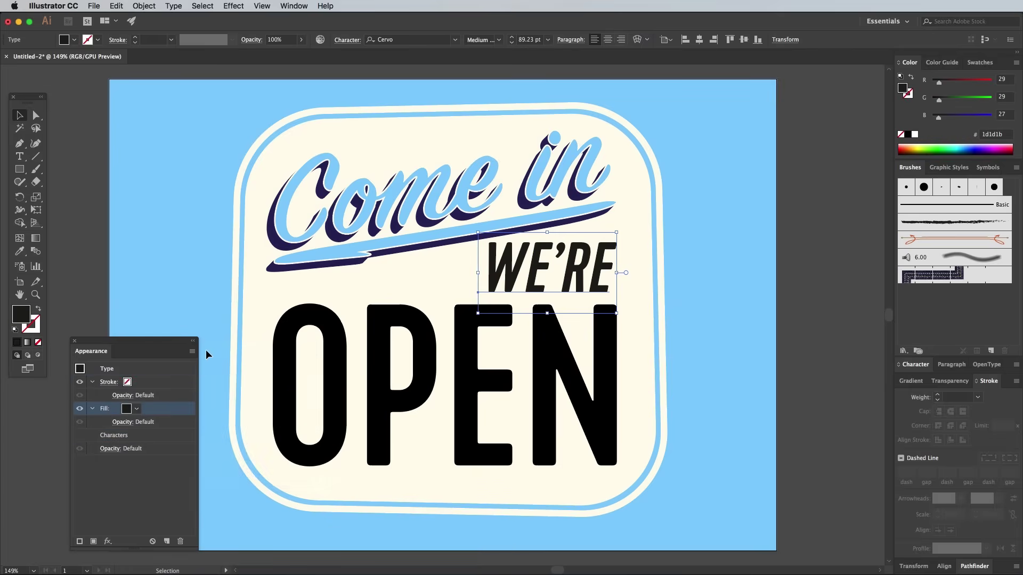
{"action": "double_click", "coordinate": [21, 318]}
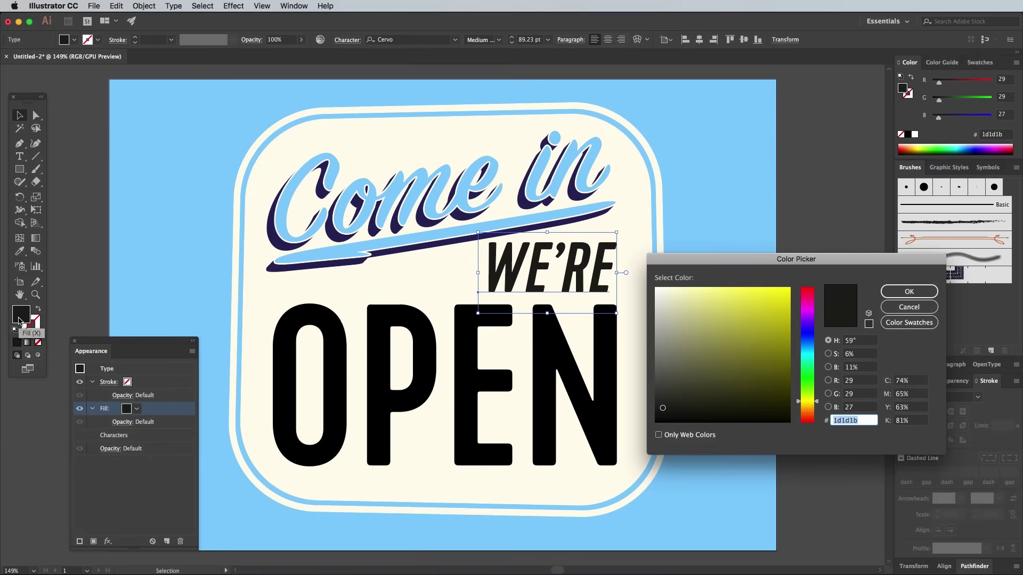
{"action": "left_click", "coordinate": [858, 381]}
{"action": "type", "text": "40"}
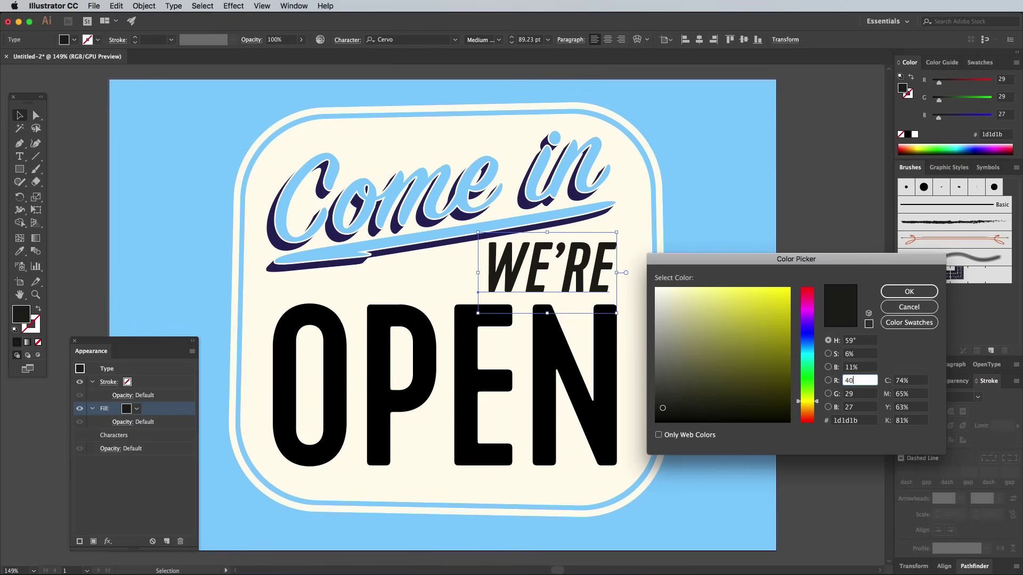
{"action": "key", "text": "Tab"}
{"action": "type", "text": "35"}
{"action": "key", "text": "Tab"}
{"action": "type", "text": "90"}
{"action": "key", "text": "Return"}
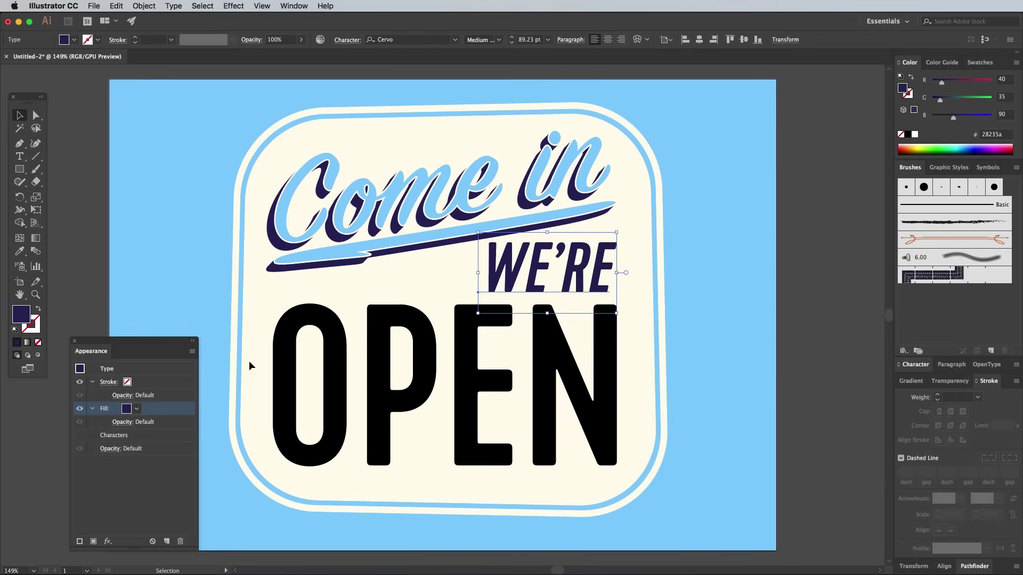
Add a second fill sampled from the cream sign and place it beneath the navy fill.
{"action": "left_click", "coordinate": [192, 351]}
{"action": "left_click", "coordinate": [223, 384]}
{"action": "left_click", "coordinate": [20, 253]}
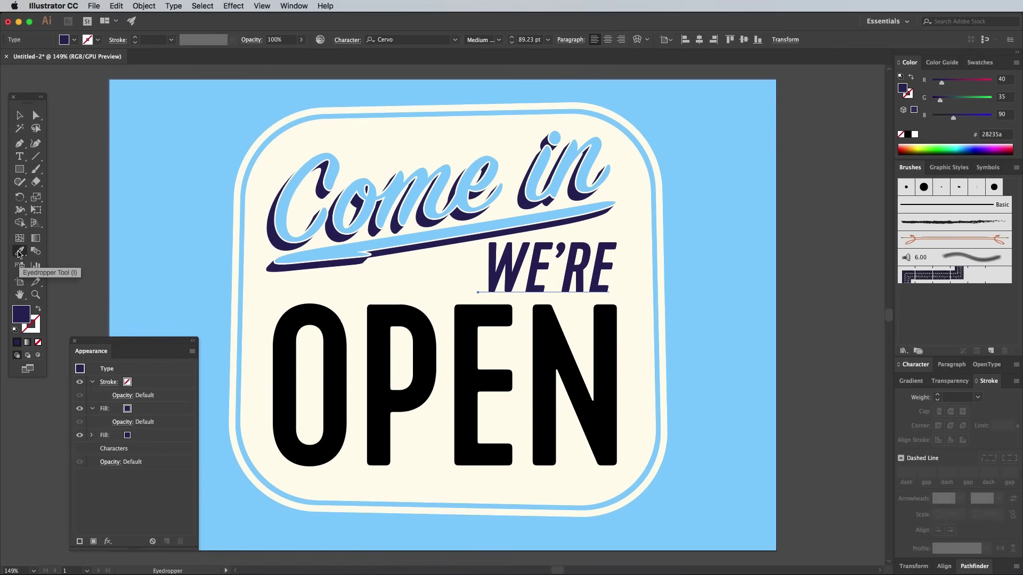
{"action": "left_click", "coordinate": [353, 131]}
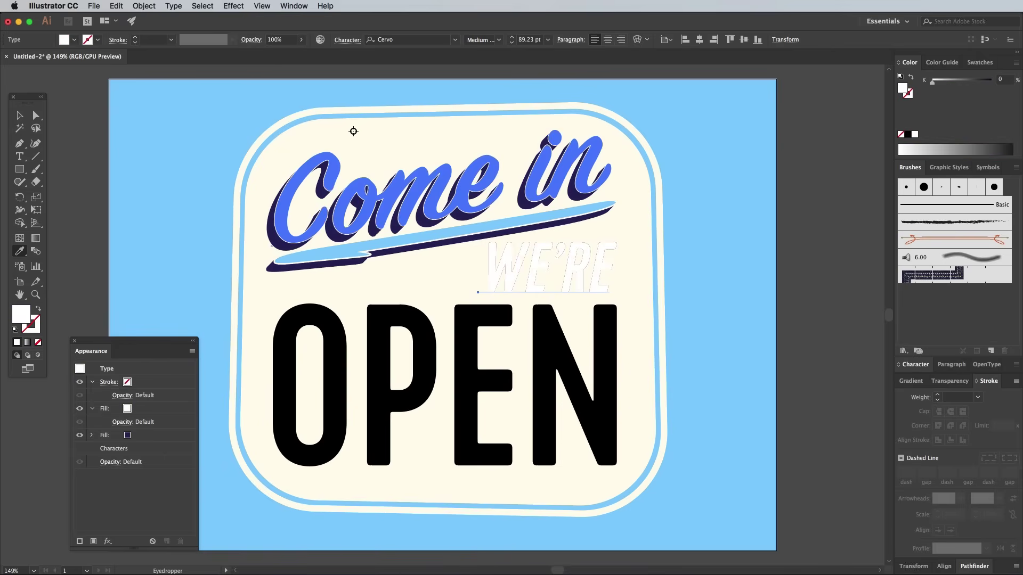
{"action": "left_click_drag", "start_coordinate": [162, 411], "coordinate": [159, 439]}
{"action": "left_click", "coordinate": [154, 441]}
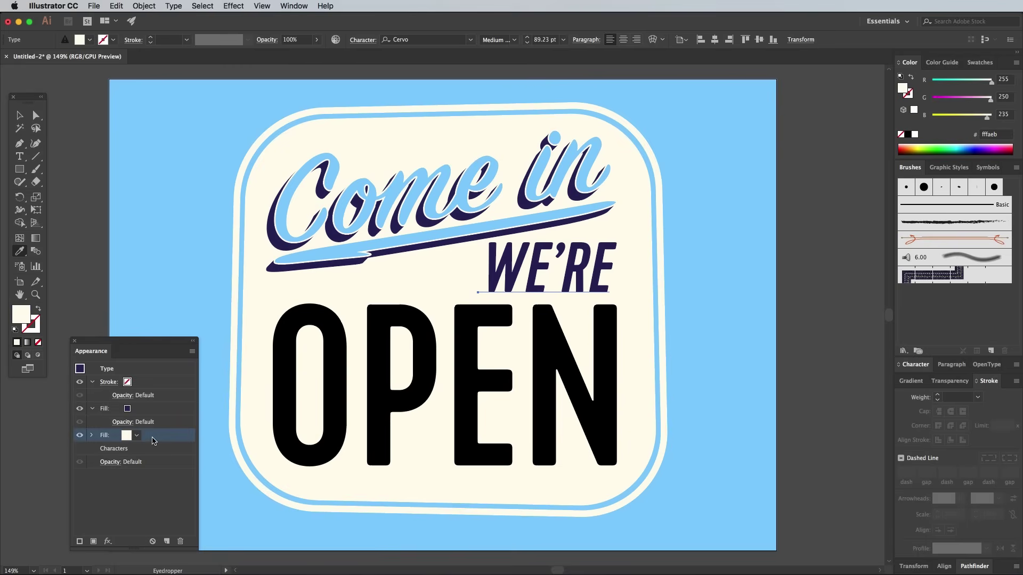
Transform the cream fill by -1 px, 1 px with 2 copies as a shadow.
{"action": "left_click", "coordinate": [107, 541]}
{"action": "mouse_move", "coordinate": [149, 539]}
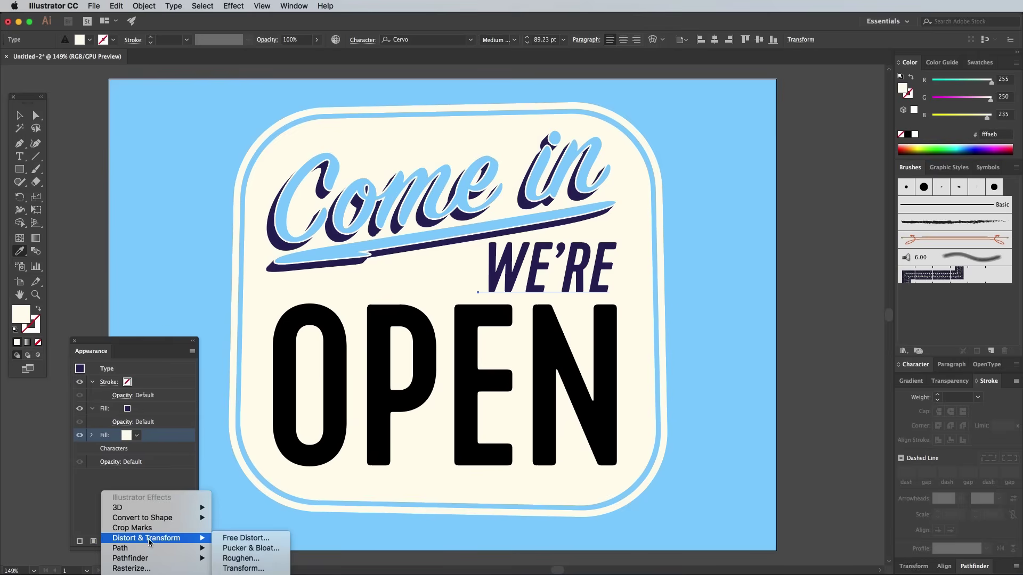
{"action": "left_click", "coordinate": [245, 569]}
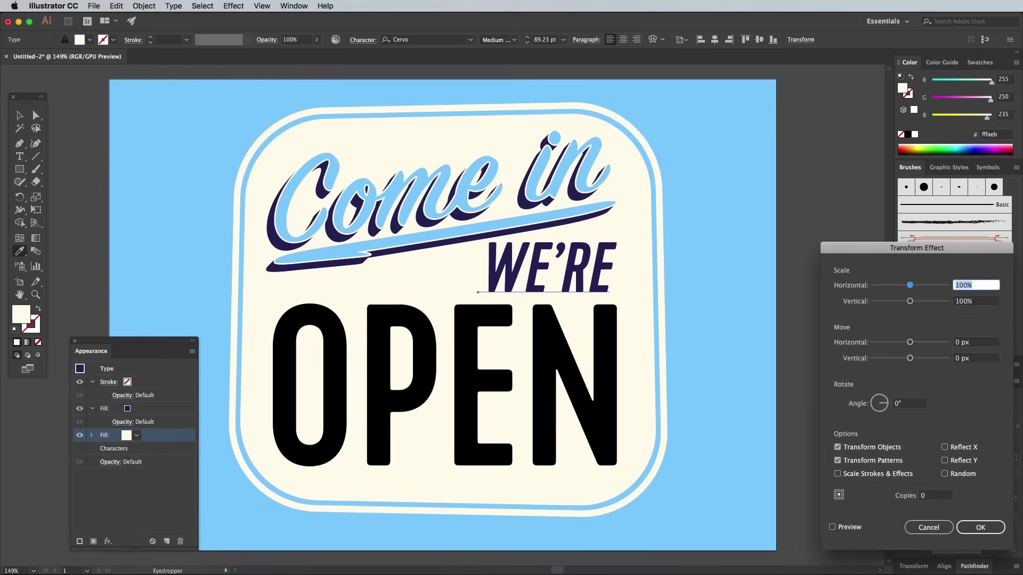
{"action": "left_click", "coordinate": [984, 341]}
{"action": "key", "text": "Down"}
{"action": "key", "text": "Tab"}
{"action": "type", "text": "1"}
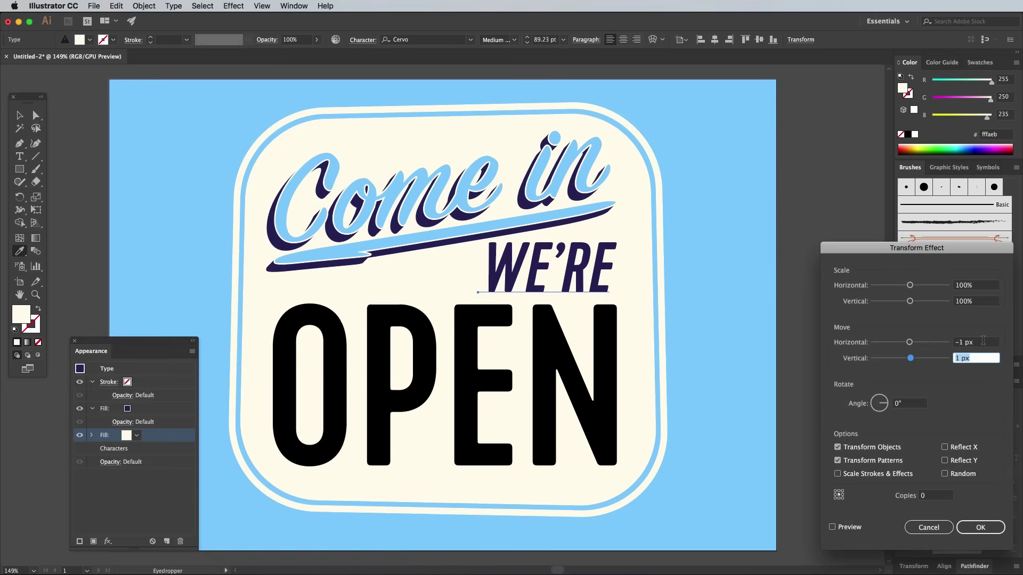
{"action": "left_click", "coordinate": [845, 529]}
{"action": "left_click", "coordinate": [925, 493]}
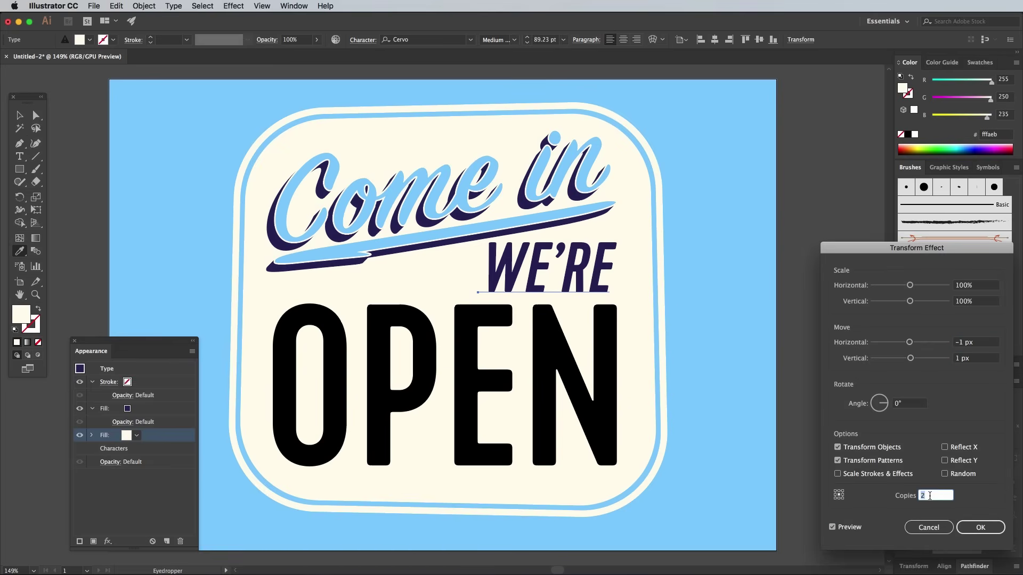
{"action": "left_click", "coordinate": [980, 527]}
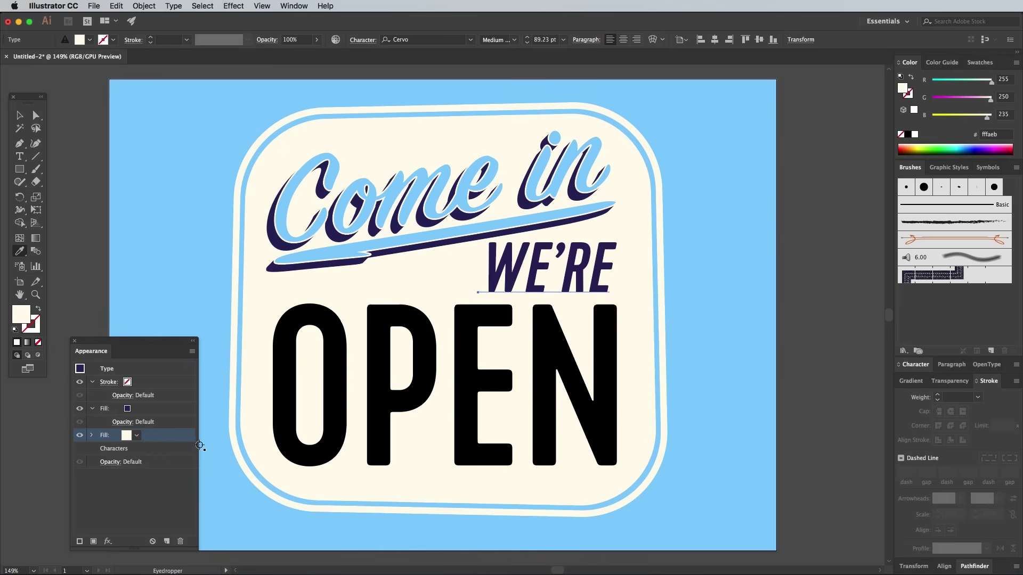
Duplicate the shadow fill as light blue beneath the cream one with more copies.
{"action": "left_click", "coordinate": [166, 541]}
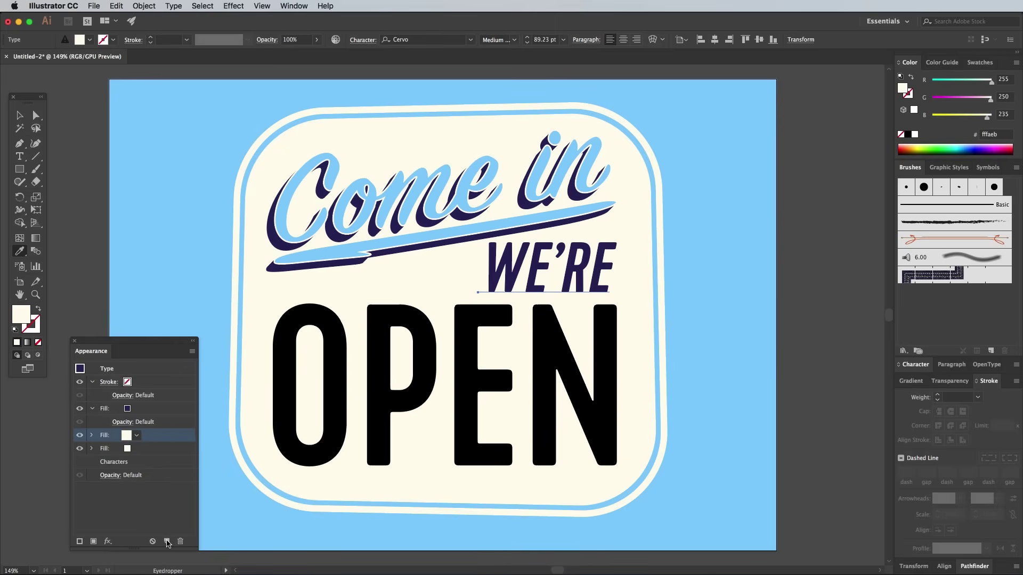
{"action": "left_click", "coordinate": [176, 258]}
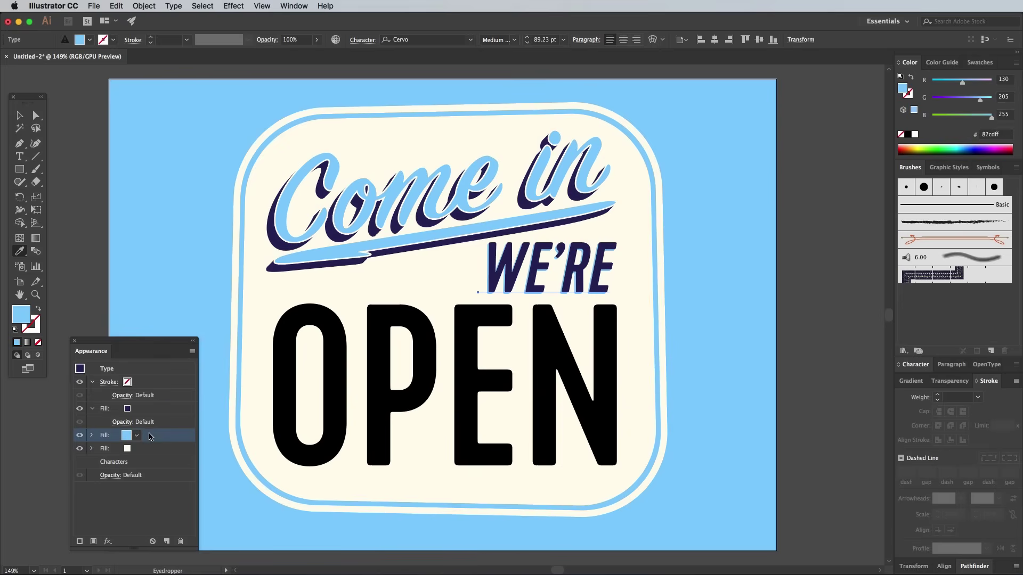
{"action": "left_click_drag", "start_coordinate": [150, 436], "coordinate": [148, 456]}
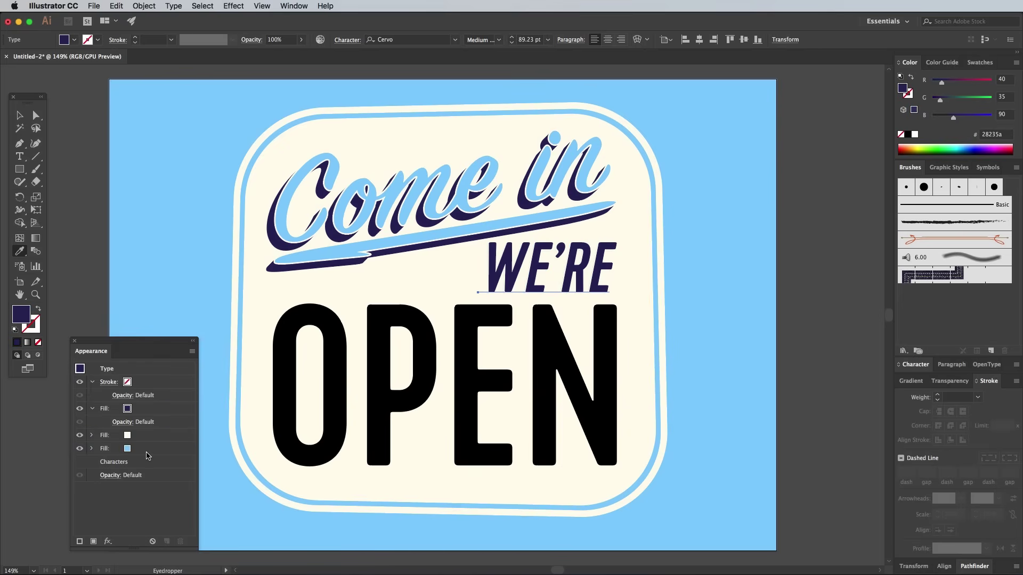
{"action": "left_click", "coordinate": [92, 449]}
{"action": "left_click", "coordinate": [122, 463]}
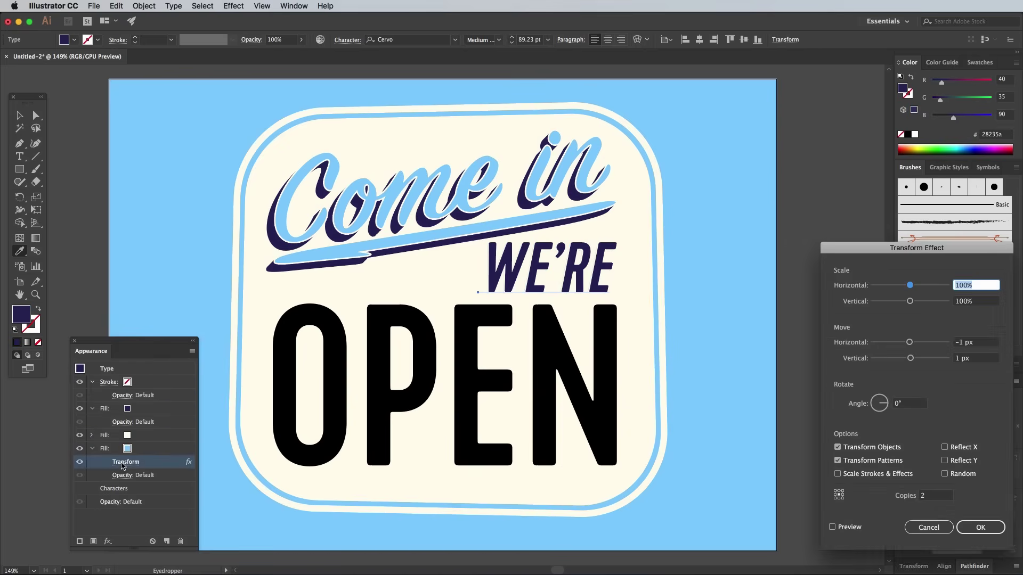
{"action": "left_click", "coordinate": [938, 495]}
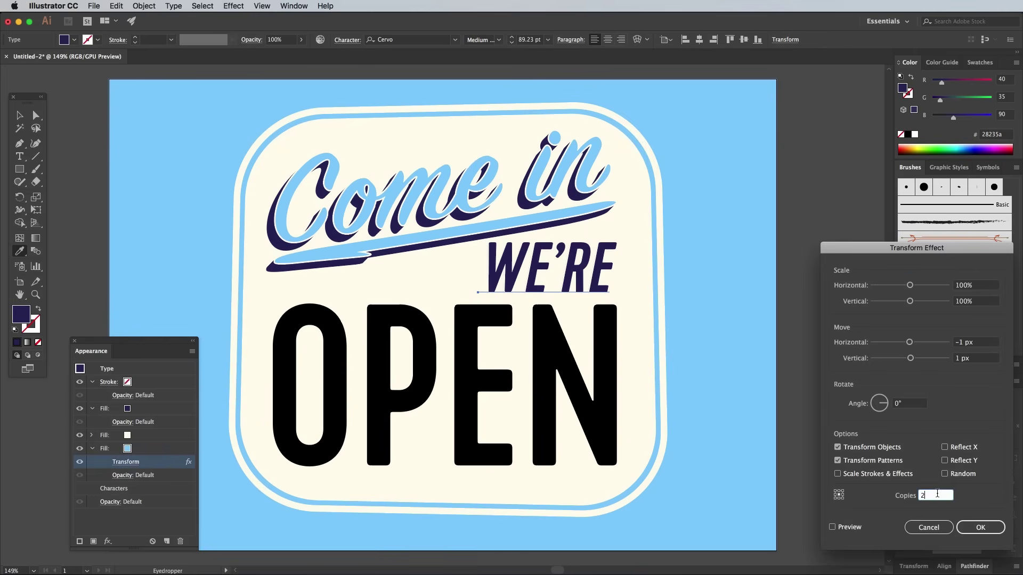
{"action": "left_click", "coordinate": [987, 530]}
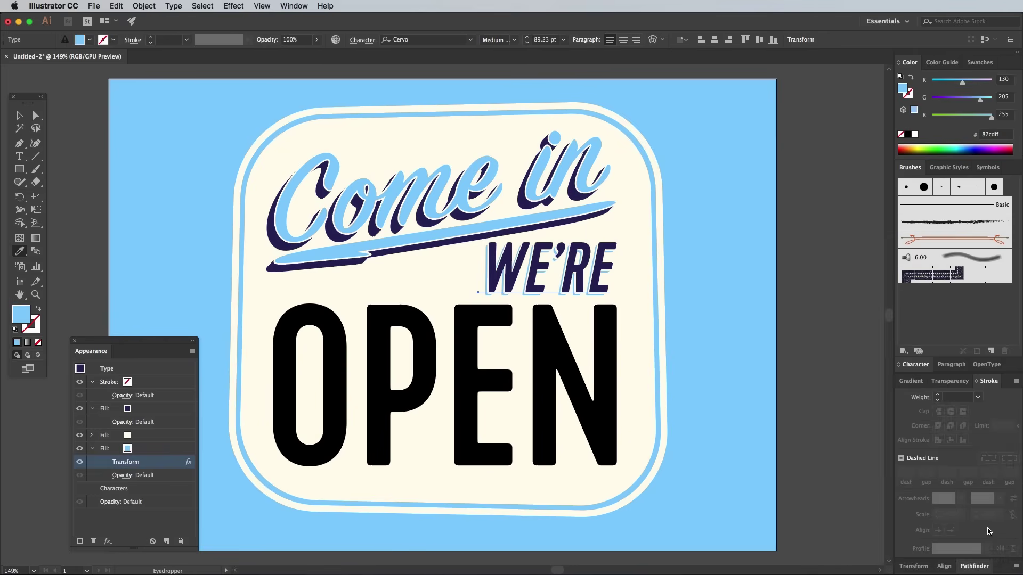
Zoom in to inspect the WE'RE shadow, deselect, then select the OPEN text.
{"action": "left_click", "coordinate": [19, 116]}
{"action": "key", "text": "super+equal"}
{"action": "key", "text": "super+equal"}
{"action": "key", "text": "super+equal"}
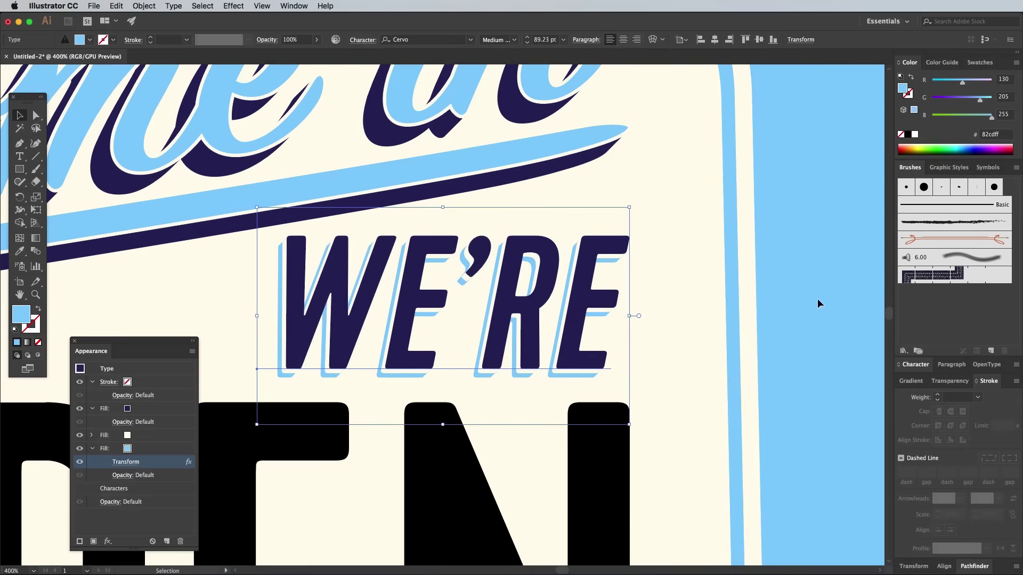
{"action": "key", "text": "super+shift+a"}
{"action": "key", "text": "super+minus"}
{"action": "key", "text": "super+minus"}
{"action": "key", "text": "super+minus"}
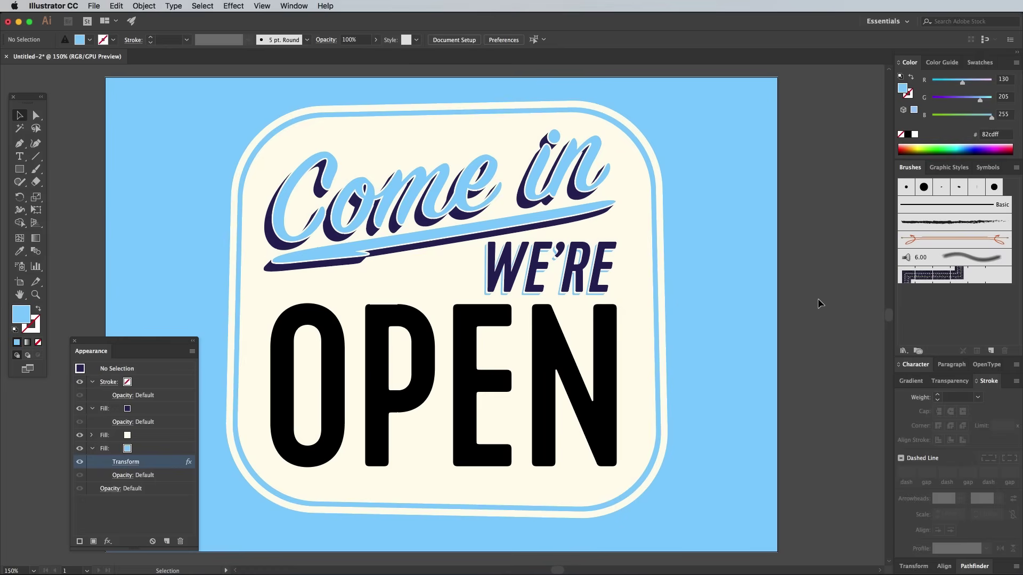
{"action": "left_click", "coordinate": [478, 362]}
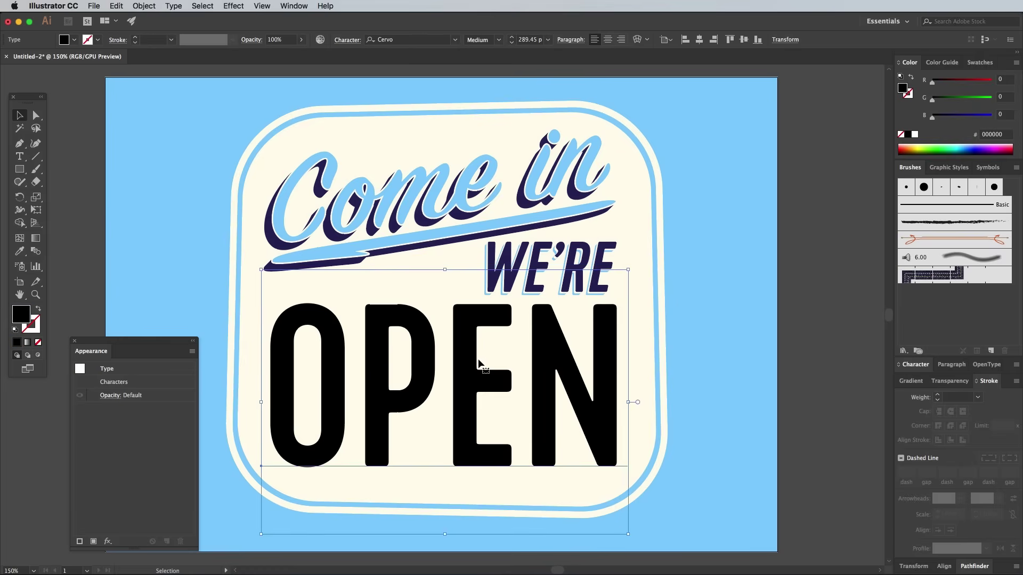
Replace OPEN's fill with a new pink-red fill of R250 G0 B80.
{"action": "left_click", "coordinate": [38, 343]}
{"action": "left_click", "coordinate": [193, 351]}
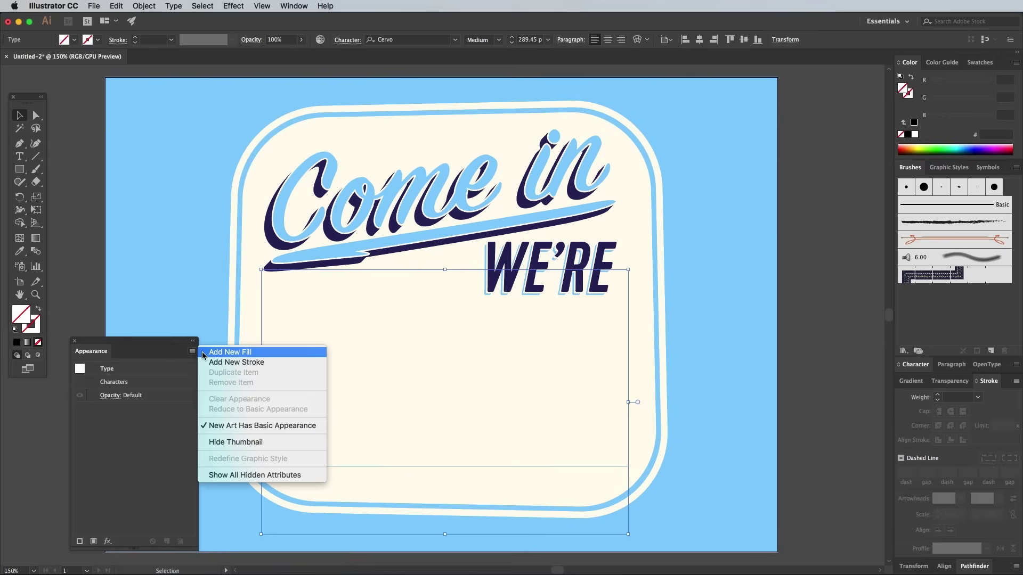
{"action": "left_click", "coordinate": [203, 352]}
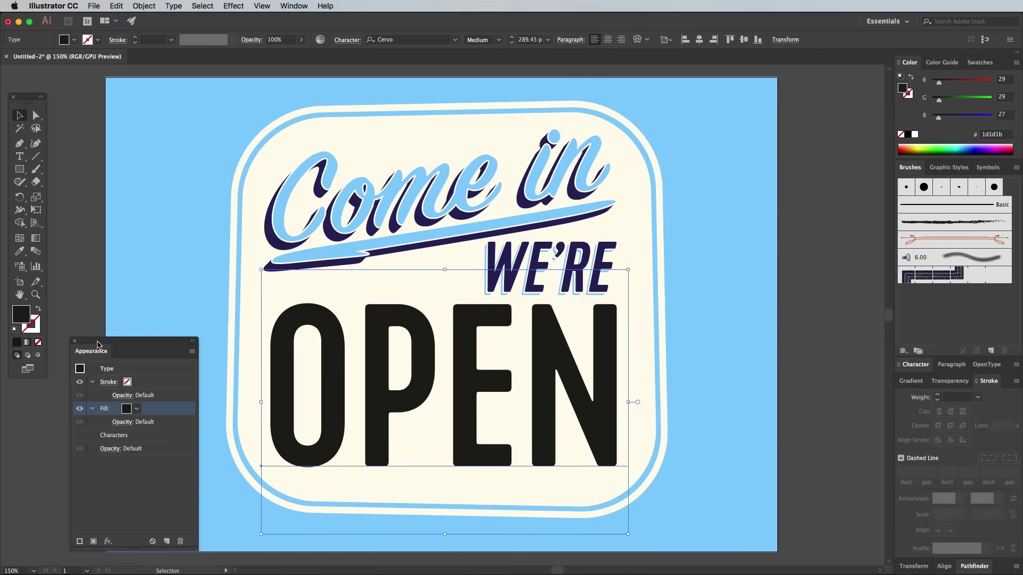
{"action": "double_click", "coordinate": [23, 318]}
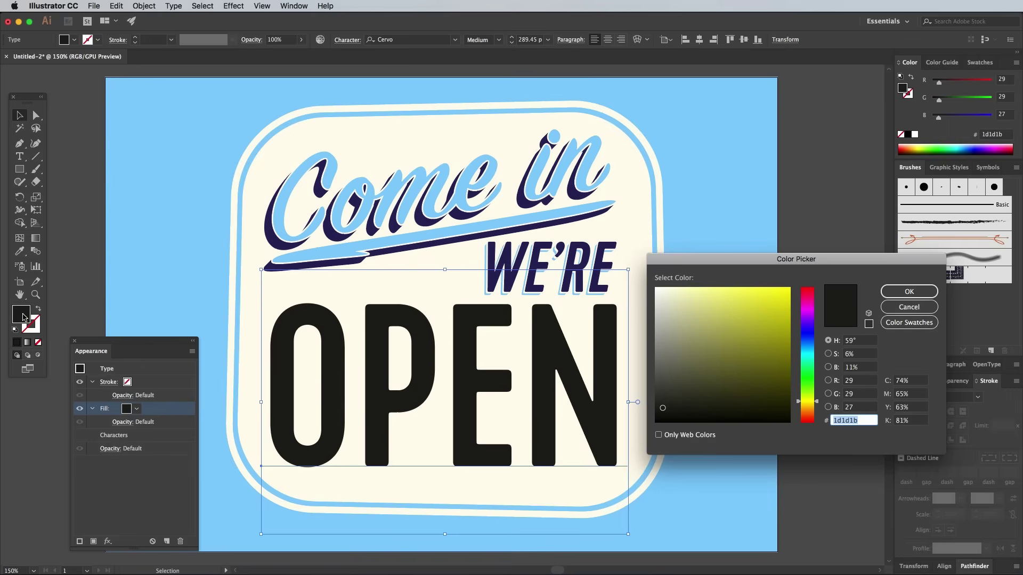
{"action": "left_click", "coordinate": [858, 381]}
{"action": "type", "text": "250"}
{"action": "key", "text": "Tab"}
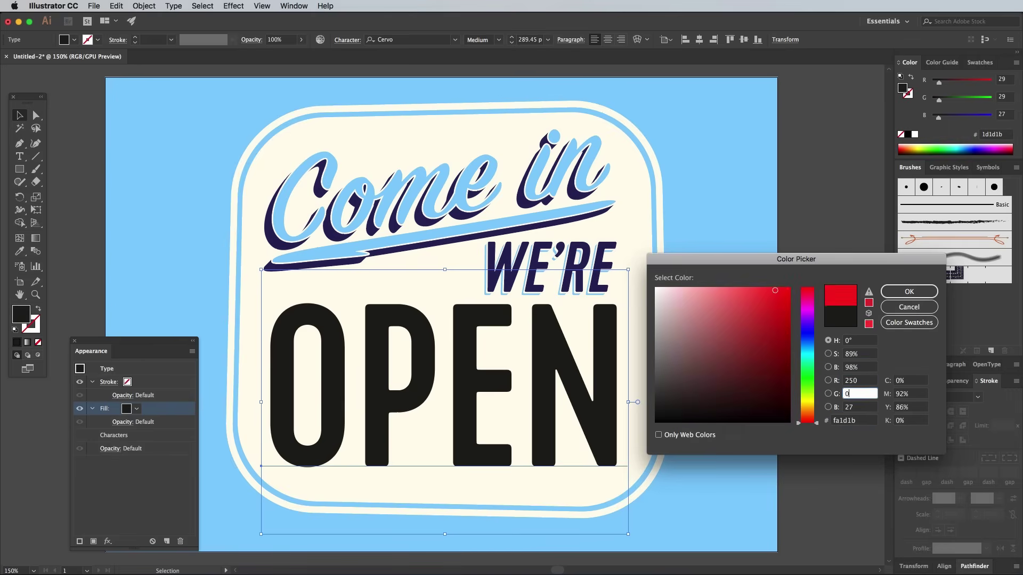
{"action": "type", "text": "0"}
{"action": "key", "text": "Tab"}
{"action": "type", "text": "80"}
{"action": "key", "text": "Tab"}
{"action": "left_click", "coordinate": [909, 291]}
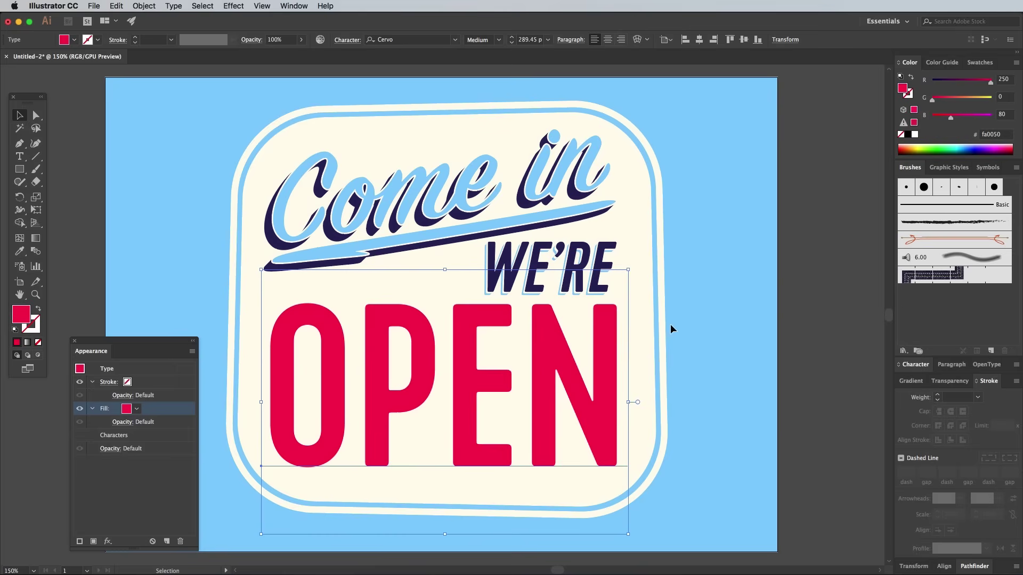
Add a second, lower fill to OPEN coloured dark navy R40 G35 B90.
{"action": "left_click", "coordinate": [192, 352]}
{"action": "left_click", "coordinate": [201, 353]}
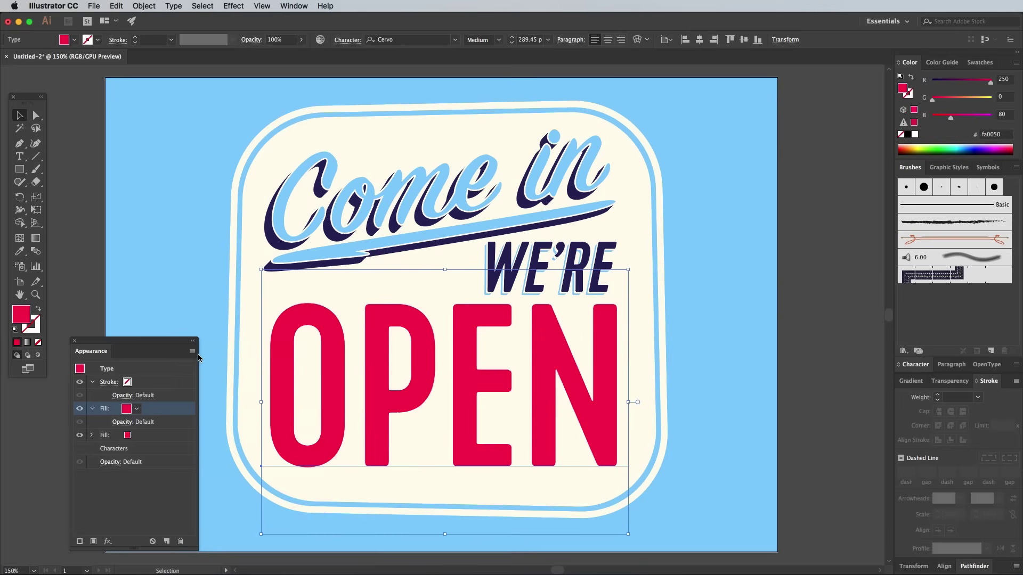
{"action": "left_click", "coordinate": [129, 437]}
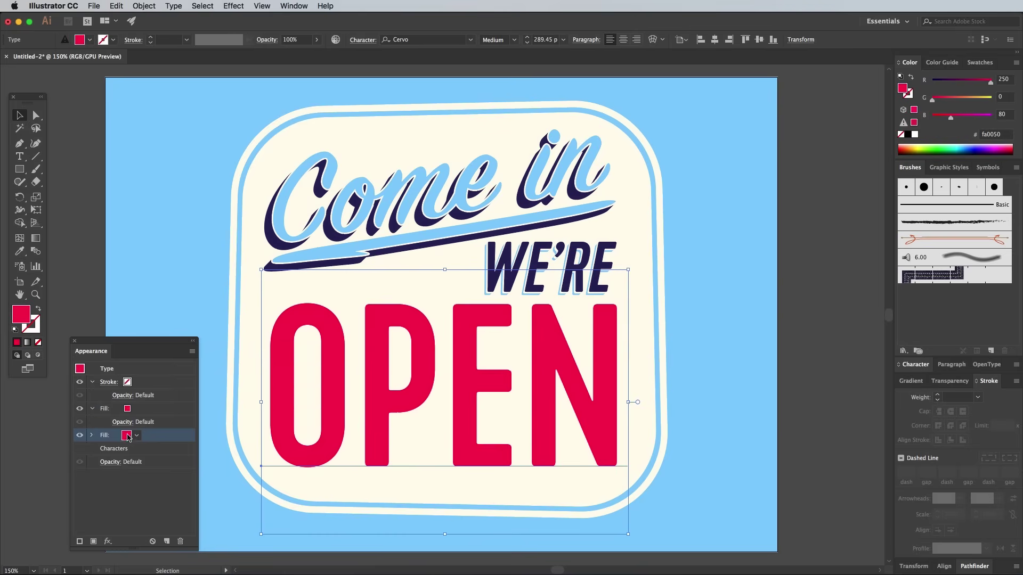
{"action": "double_click", "coordinate": [23, 316]}
{"action": "left_click", "coordinate": [861, 382]}
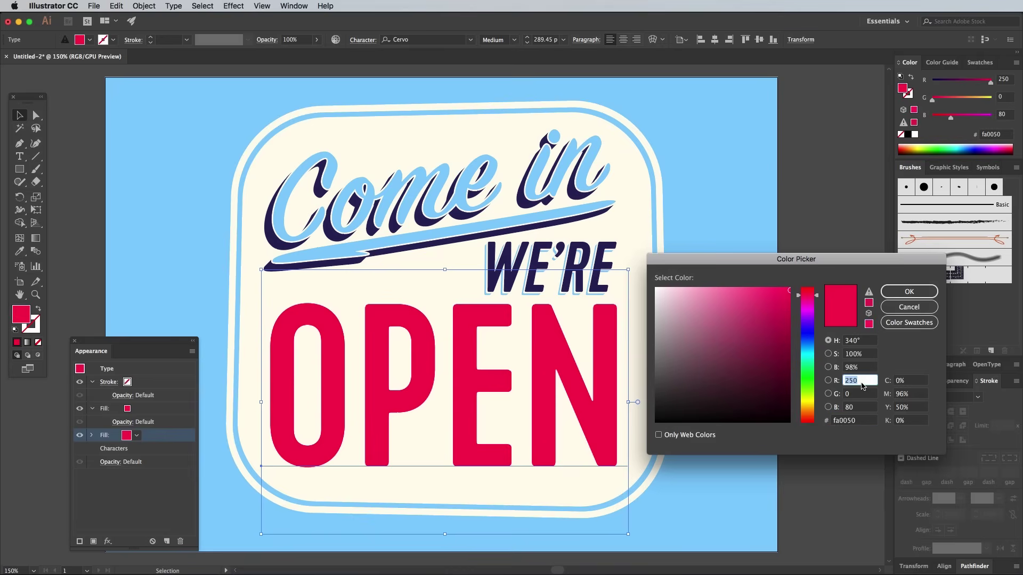
{"action": "type", "text": "40"}
{"action": "key", "text": "Tab"}
{"action": "type", "text": "35"}
{"action": "key", "text": "Tab"}
{"action": "type", "text": "90"}
{"action": "key", "text": "Return"}
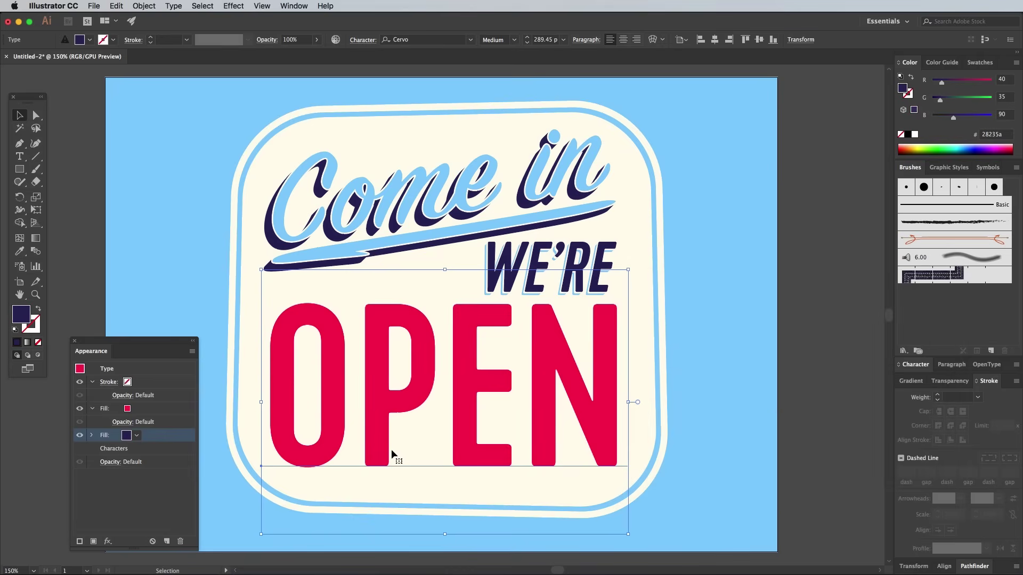
Transform the navy fill by -1 px horizontally, 1 px vertically with 20 copies.
{"action": "left_click", "coordinate": [108, 541]}
{"action": "mouse_move", "coordinate": [139, 539]}
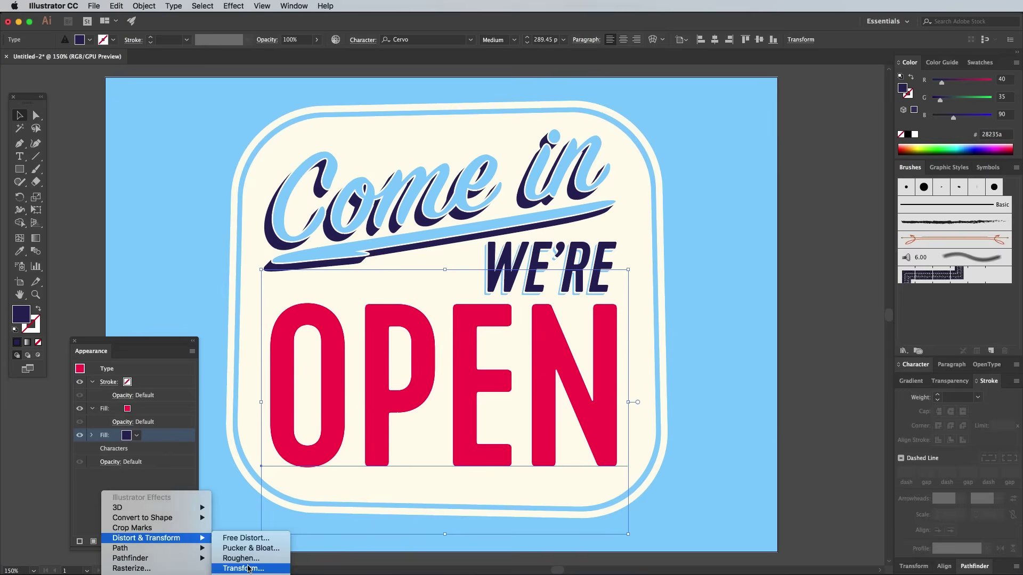
{"action": "left_click", "coordinate": [248, 569]}
{"action": "left_click", "coordinate": [848, 528]}
{"action": "left_click_drag", "start_coordinate": [879, 247], "coordinate": [762, 222]}
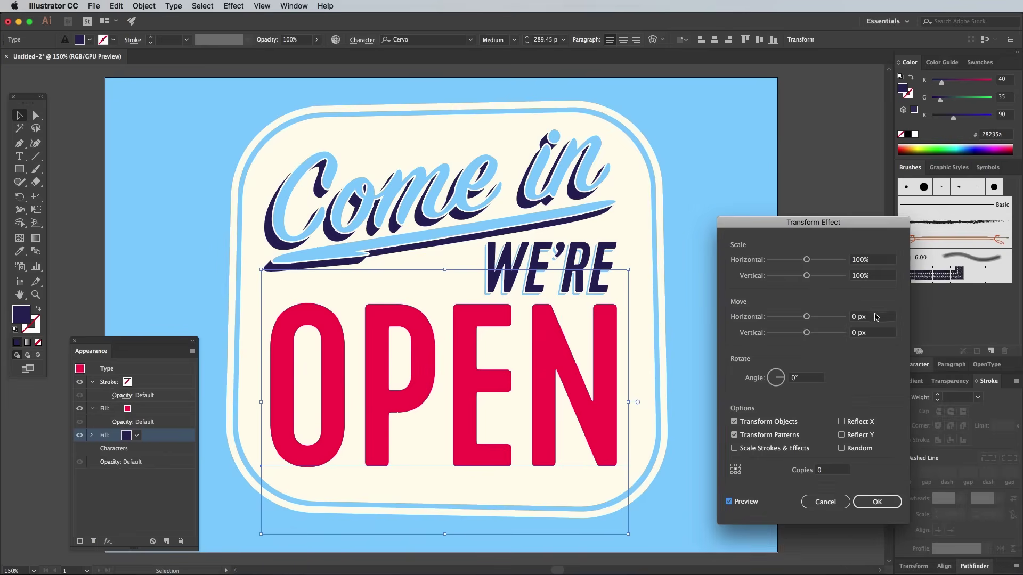
{"action": "left_click", "coordinate": [876, 317]}
{"action": "key", "text": "Down"}
{"action": "key", "text": "Tab"}
{"action": "key", "text": "Up"}
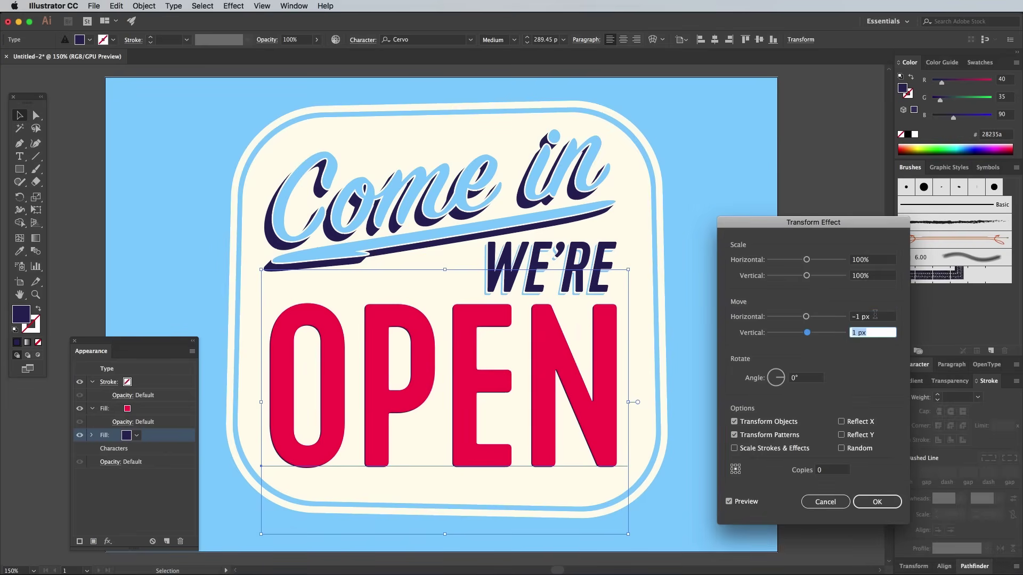
{"action": "left_click", "coordinate": [825, 471]}
{"action": "type", "text": "20"}
{"action": "left_click", "coordinate": [878, 502]}
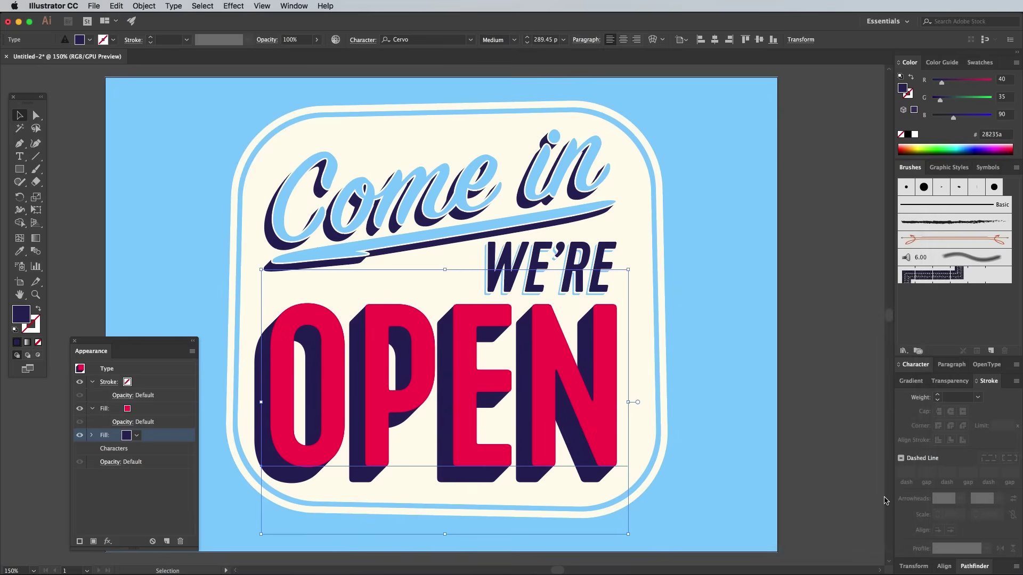
Inset OPEN's red fill with a -4 px Offset Path effect.
{"action": "left_click", "coordinate": [155, 410]}
{"action": "left_click", "coordinate": [107, 541]}
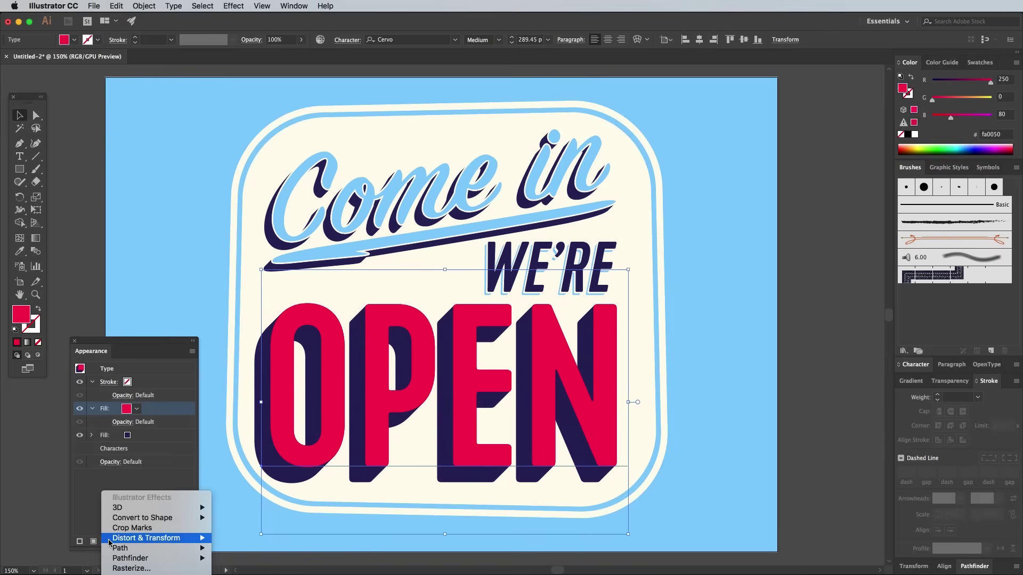
{"action": "left_click", "coordinate": [239, 549]}
{"action": "left_click", "coordinate": [451, 363]}
{"action": "left_click", "coordinate": [480, 307]}
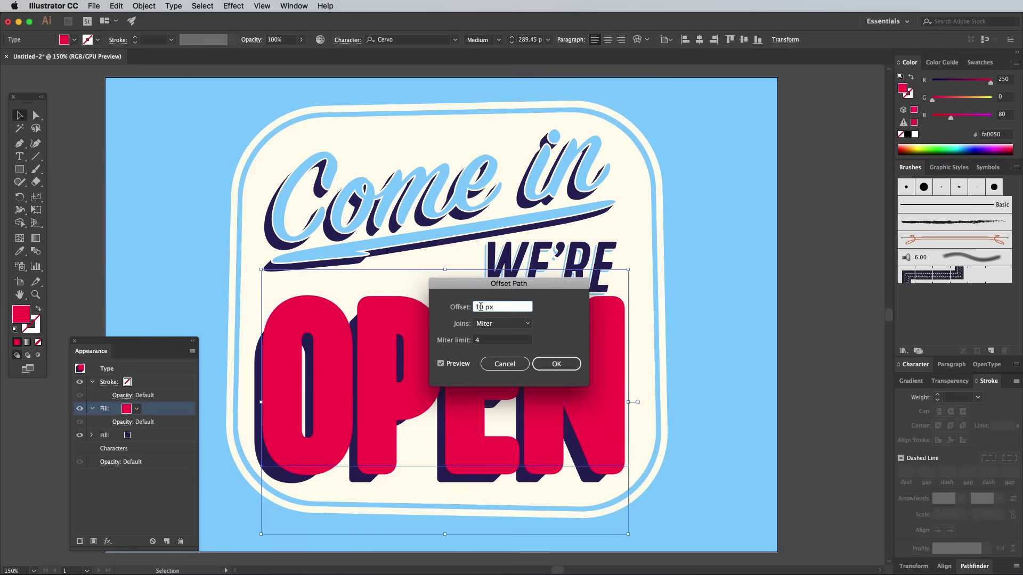
{"action": "key", "text": "Down"}
{"action": "key", "text": "Down"}
{"action": "key", "text": "Down"}
{"action": "key", "text": "Down"}
{"action": "key", "text": "Down"}
{"action": "key", "text": "Down"}
{"action": "key", "text": "Down"}
{"action": "key", "text": "Down"}
{"action": "key", "text": "Down"}
{"action": "key", "text": "Down"}
{"action": "key", "text": "Down"}
{"action": "key", "text": "Down"}
{"action": "key", "text": "Down"}
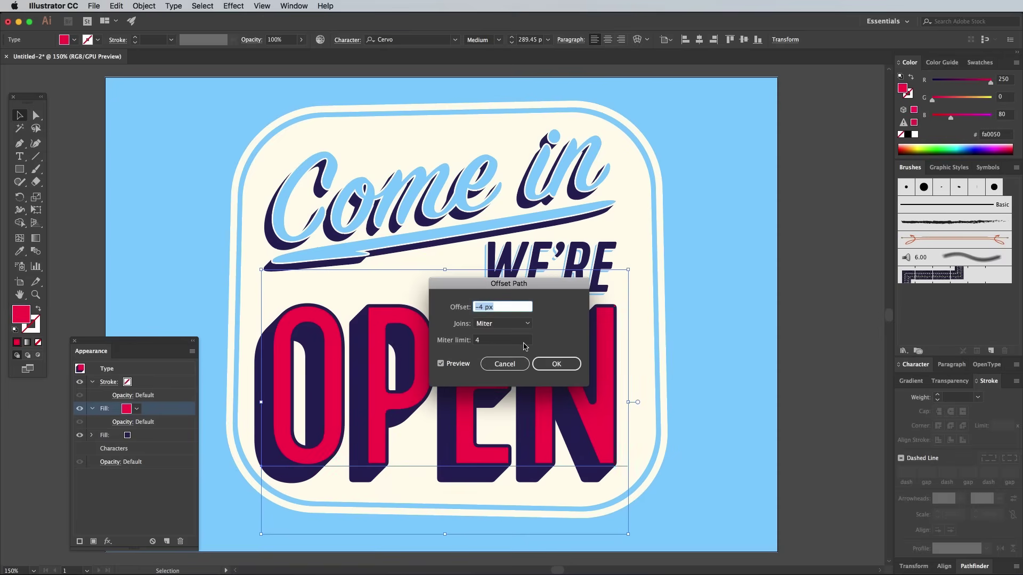
{"action": "left_click", "coordinate": [556, 364]}
Add a new cream fill to OPEN coloured R255 G250 B235 (#fffaeb).
{"action": "left_click", "coordinate": [192, 351]}
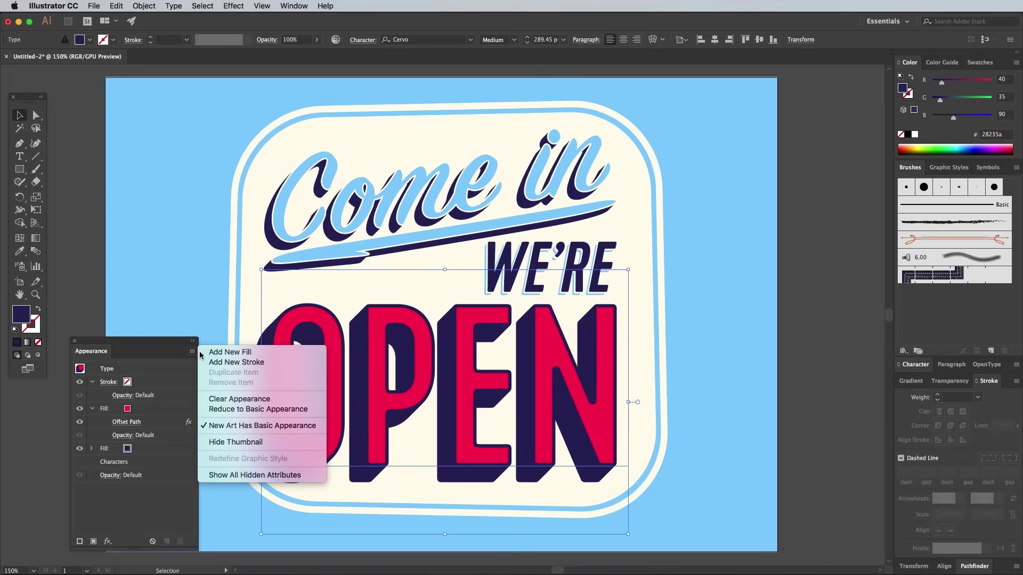
{"action": "left_click", "coordinate": [203, 353]}
{"action": "double_click", "coordinate": [19, 319]}
{"action": "left_click", "coordinate": [853, 381]}
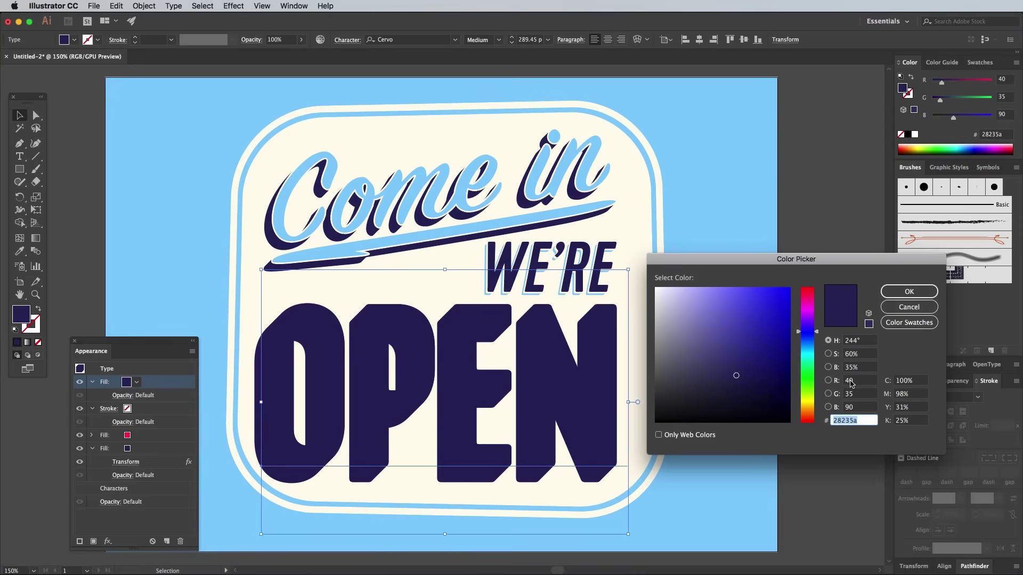
{"action": "type", "text": "255"}
{"action": "key", "text": "Tab"}
{"action": "type", "text": "250"}
{"action": "key", "text": "Tab"}
{"action": "type", "text": "235"}
{"action": "key", "text": "Return"}
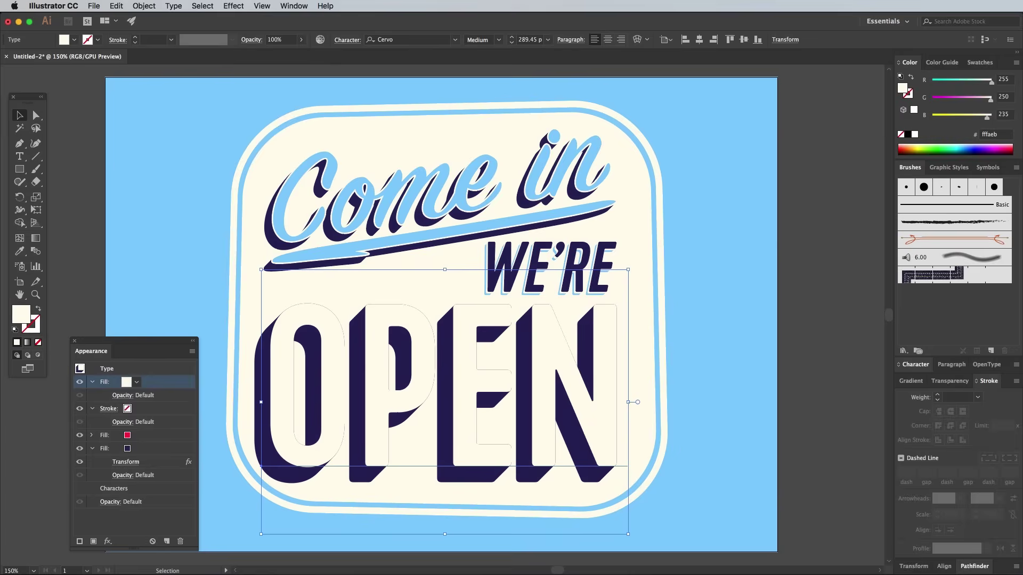
Move the cream fill below the red one and give it a -2 px Offset Path.
{"action": "left_click_drag", "start_coordinate": [167, 383], "coordinate": [160, 439]}
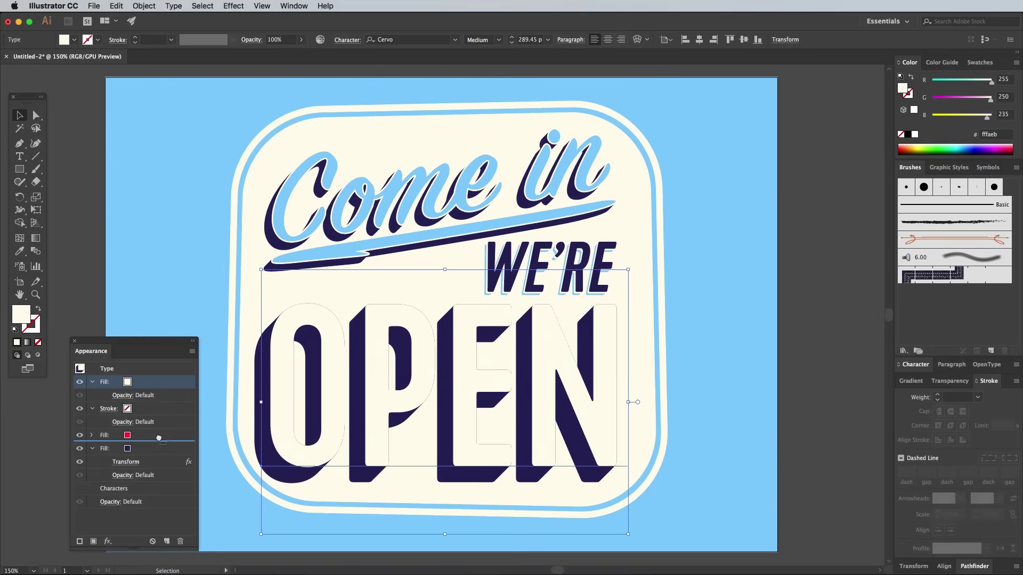
{"action": "left_click", "coordinate": [153, 449]}
{"action": "left_click", "coordinate": [107, 542]}
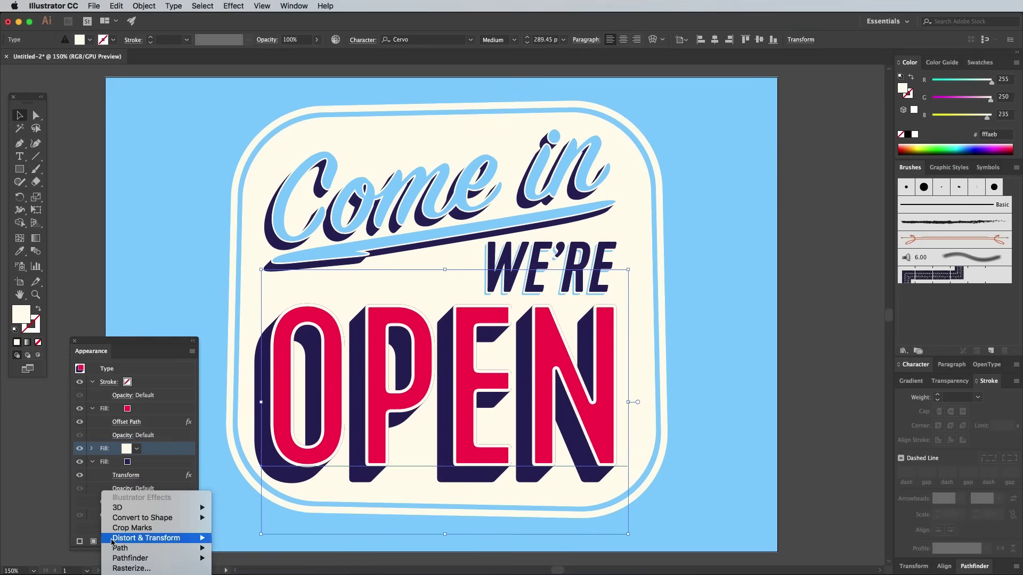
{"action": "mouse_move", "coordinate": [131, 550]}
{"action": "left_click", "coordinate": [234, 548]}
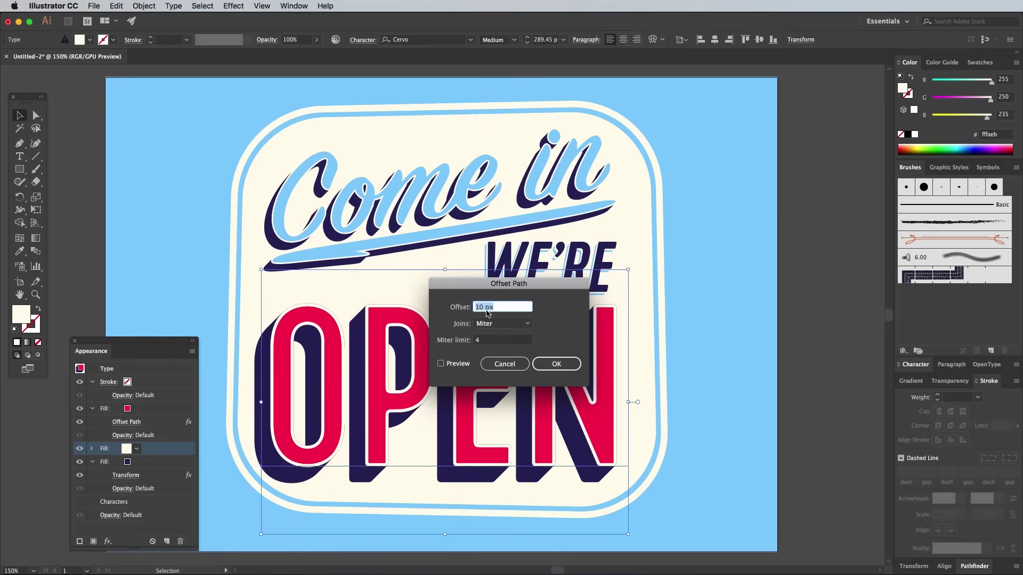
{"action": "left_click", "coordinate": [464, 363]}
{"action": "type", "text": "3"}
{"action": "key", "text": "Tab"}
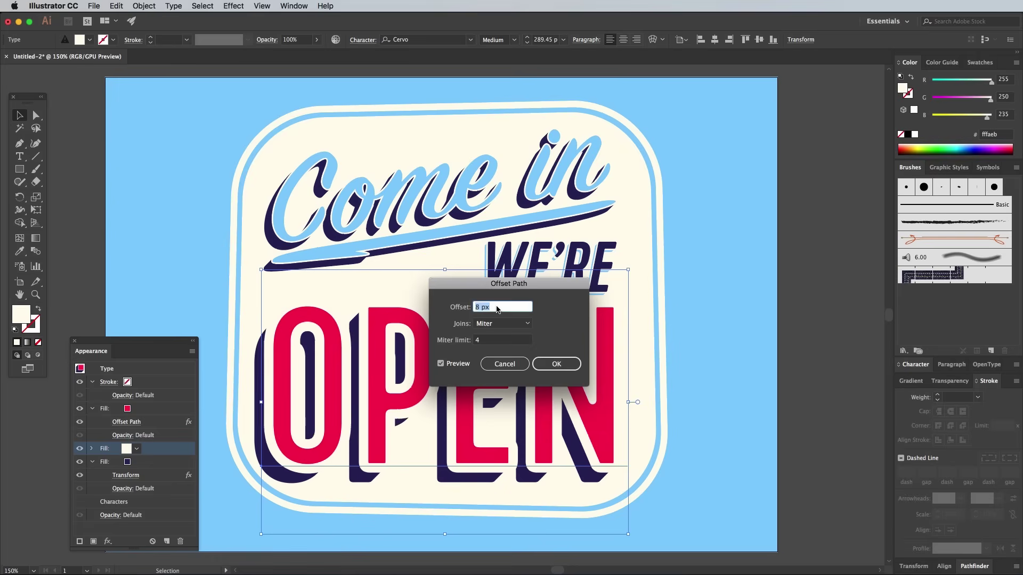
{"action": "type", "text": "-2"}
{"action": "key", "text": "Tab"}
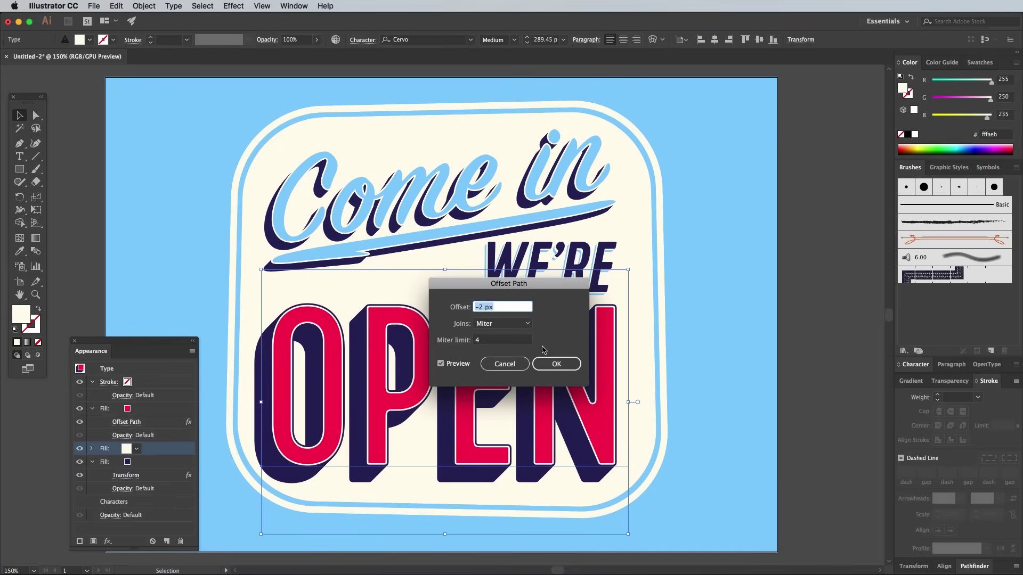
{"action": "left_click", "coordinate": [555, 362]}
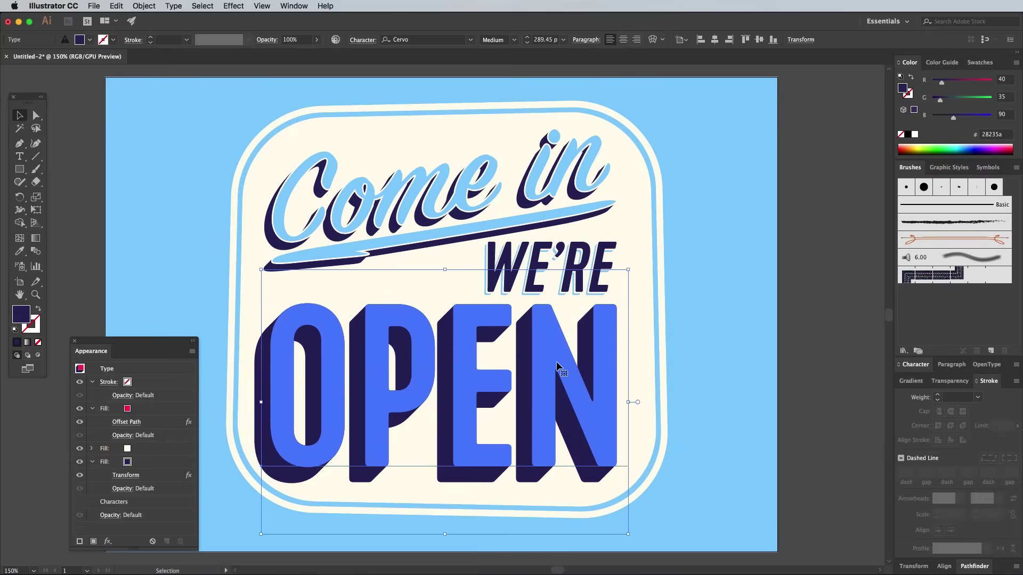
Deselect OPEN, run Object > Unlock All on the background artwork, and deselect again.
{"action": "left_click", "coordinate": [748, 351]}
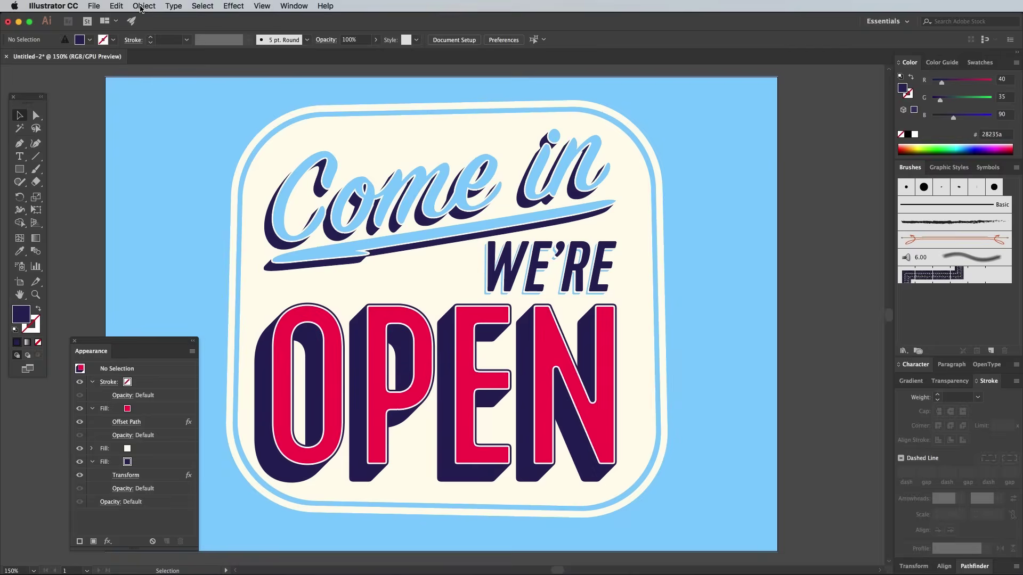
{"action": "left_click", "coordinate": [143, 6]}
{"action": "left_click", "coordinate": [162, 74]}
{"action": "left_click", "coordinate": [77, 156]}
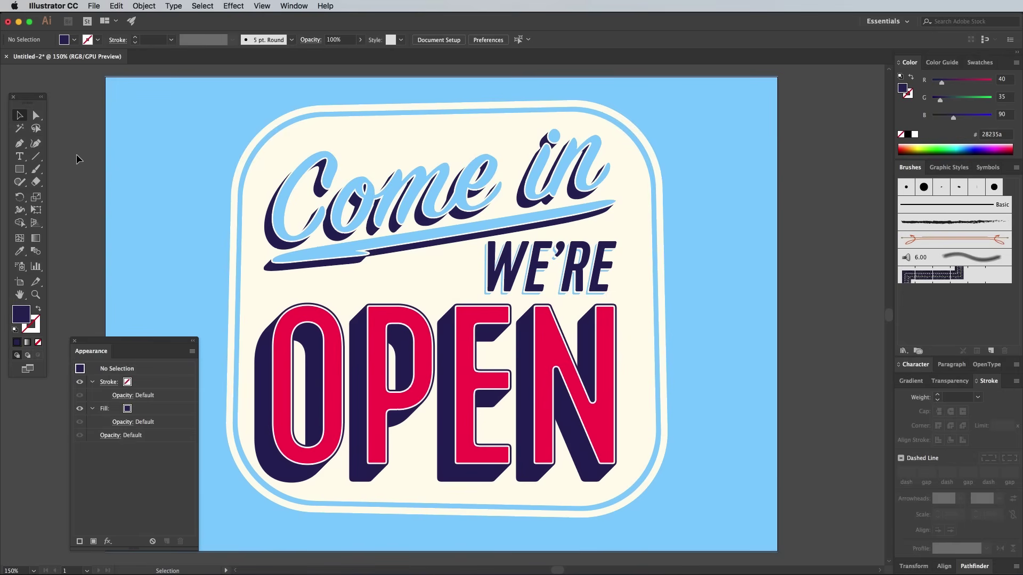
Open 19.psd from the Rusty-Metal-Logo-Mockups folder and marquee-select all the sign artwork in Illustrator.
{"action": "key", "text": "F11"}
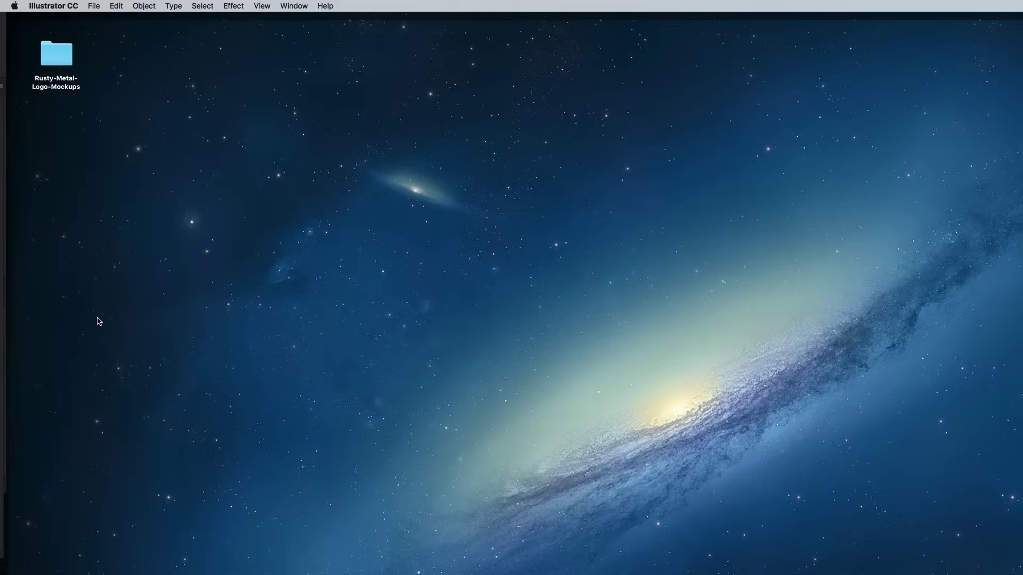
{"action": "double_click", "coordinate": [61, 63]}
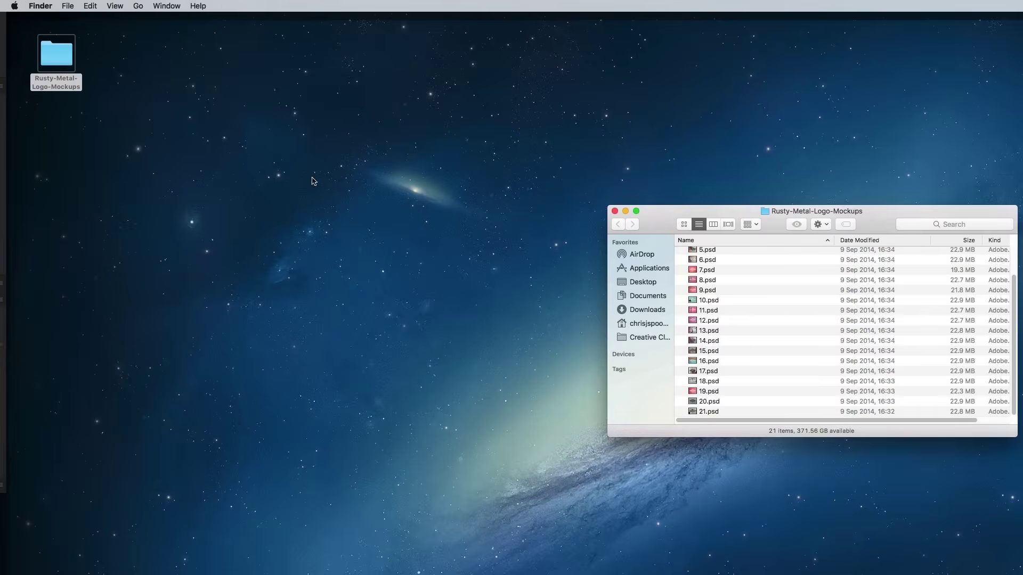
{"action": "double_click", "coordinate": [708, 386]}
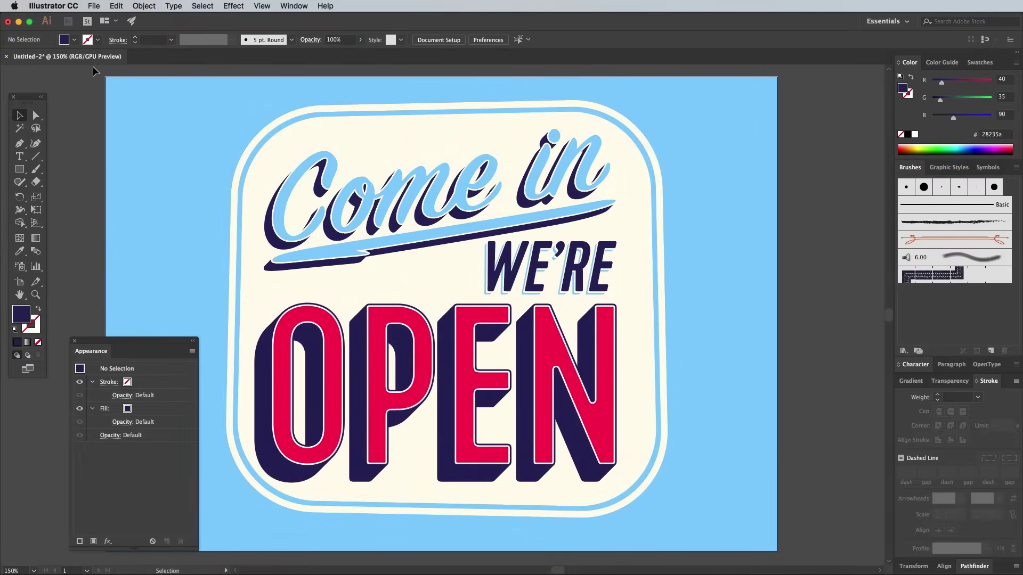
{"action": "left_click_drag", "start_coordinate": [93, 71], "coordinate": [802, 557]}
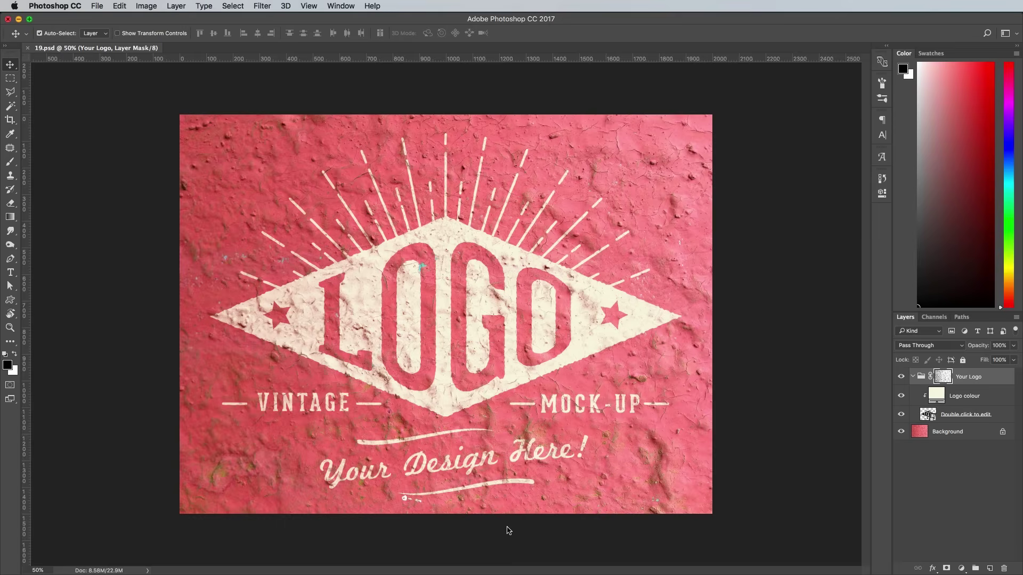
Open the placeholder logo smart object and paste the sign artwork into it as a Smart Object.
{"action": "left_click", "coordinate": [927, 415]}
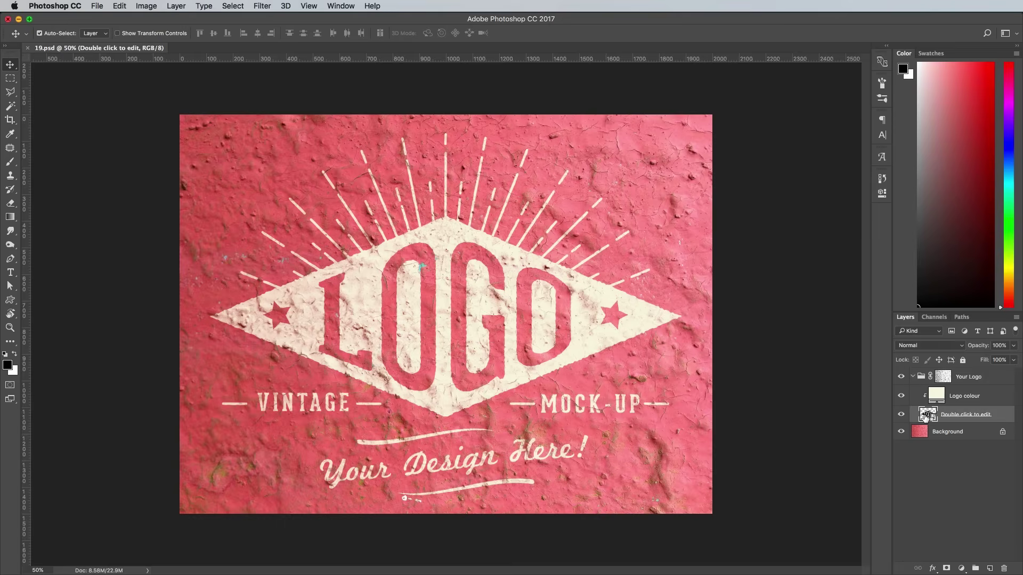
{"action": "double_click", "coordinate": [927, 415]}
{"action": "key", "text": "super+v"}
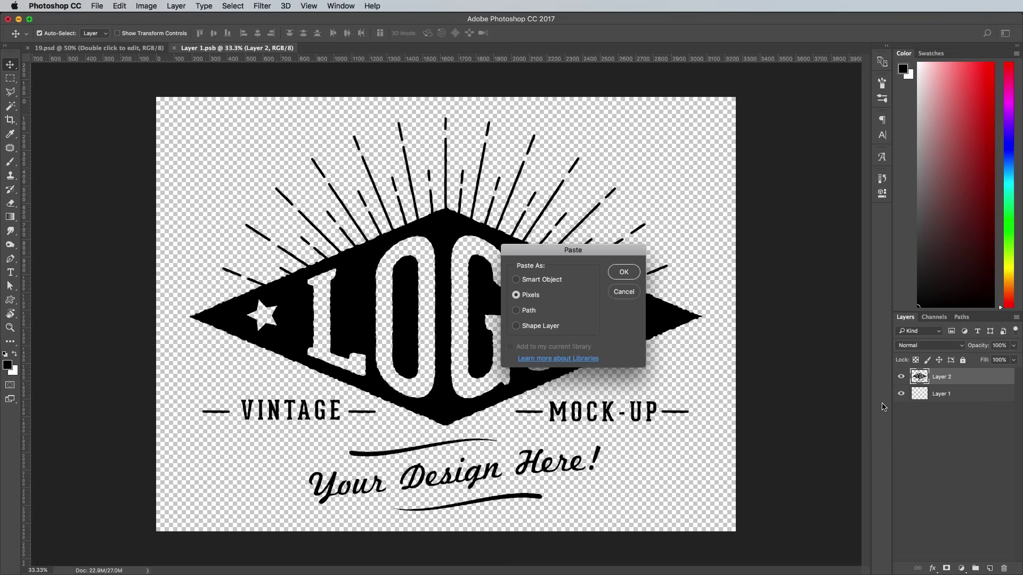
{"action": "left_click", "coordinate": [568, 279]}
{"action": "key", "text": "Return"}
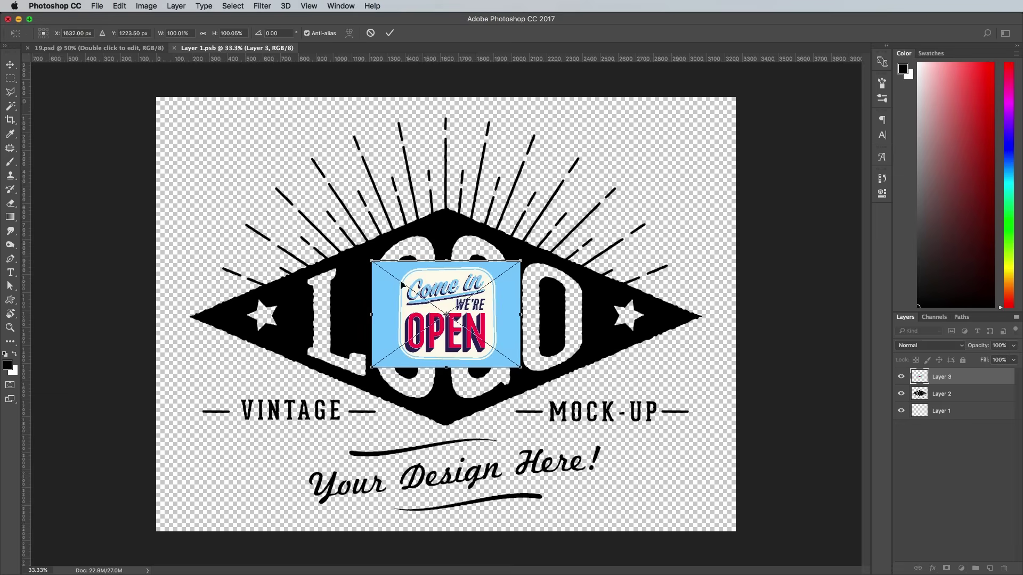
Scale the pasted sign up to fill the canvas, then save and close the smart object contents.
{"action": "left_click_drag", "start_coordinate": [372, 242], "coordinate": [139, 84]}
{"action": "key", "text": "Return"}
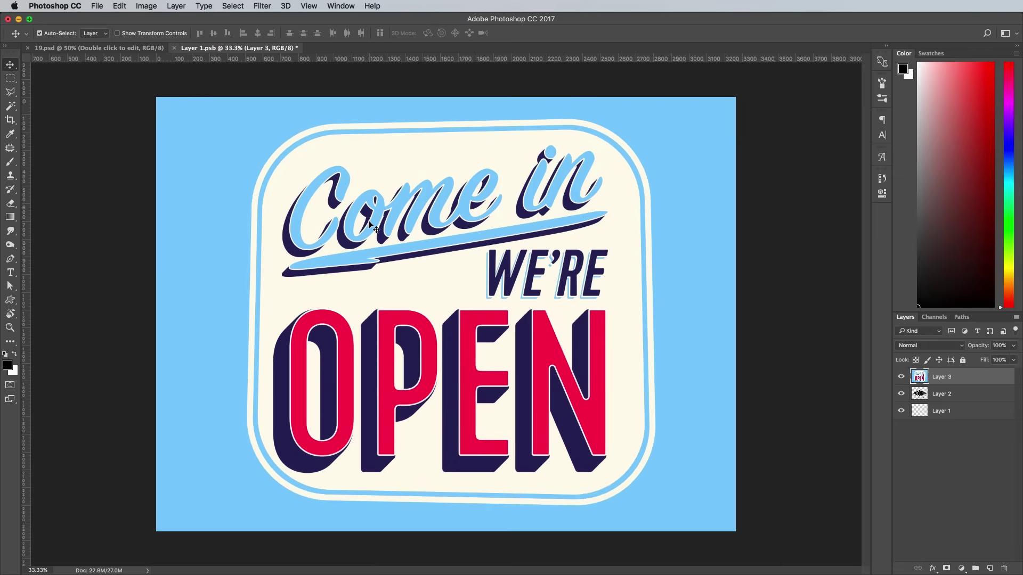
{"action": "key", "text": "super+w"}
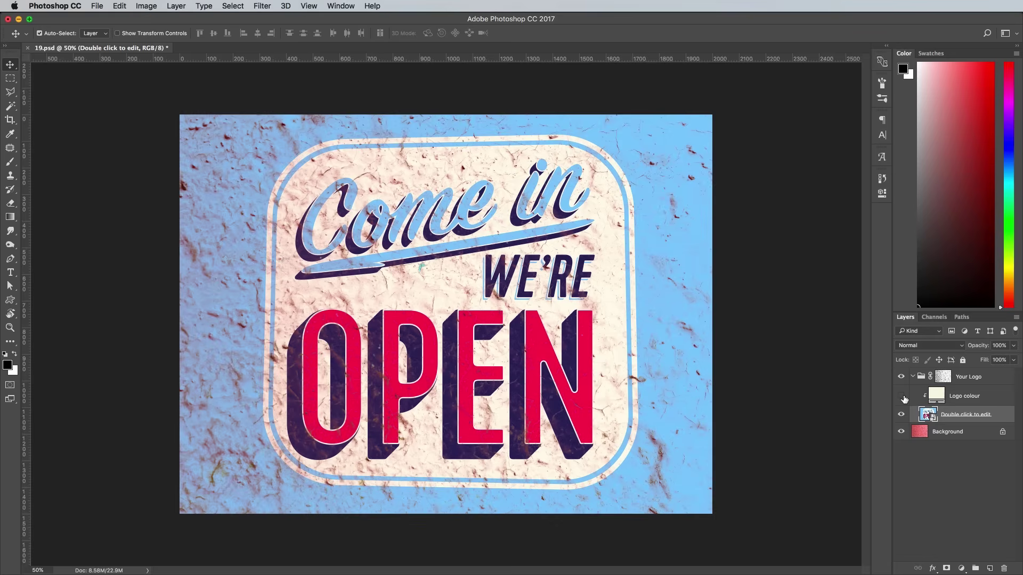
Add a Black & White adjustment layer above the Background to turn the wall texture grey.
{"action": "left_click", "coordinate": [969, 438]}
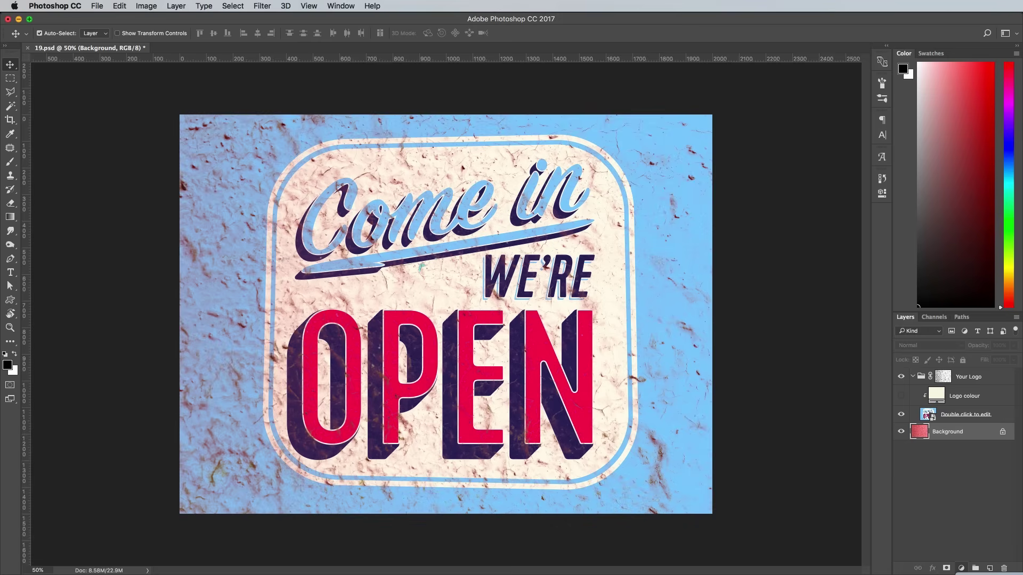
{"action": "left_click", "coordinate": [961, 569]}
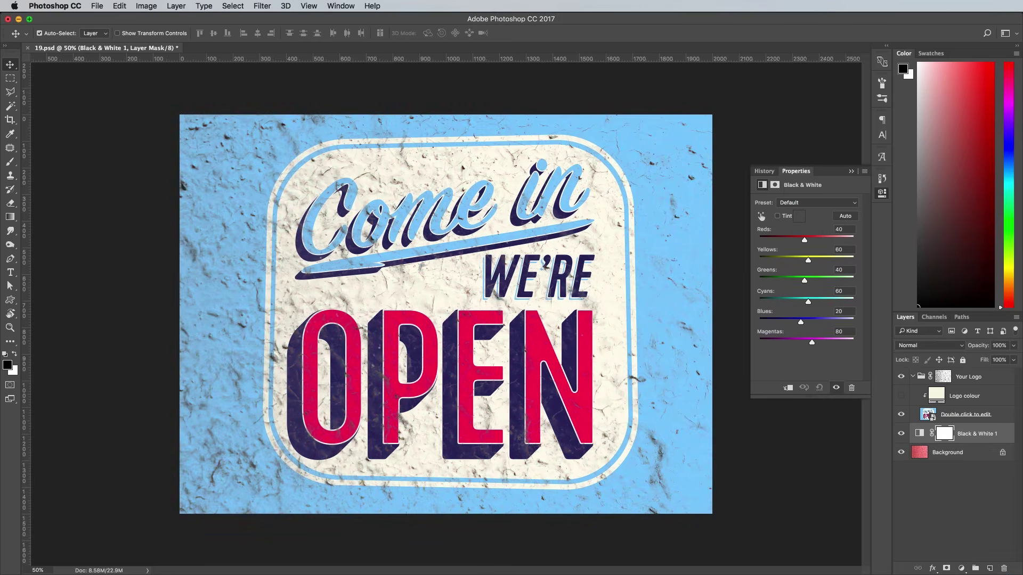